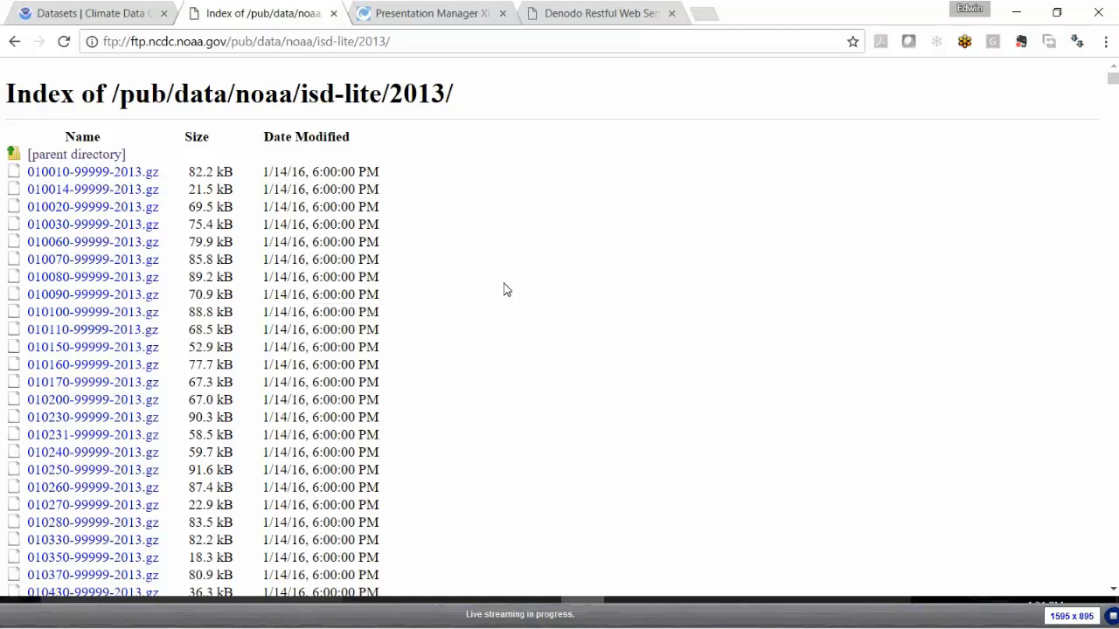
# - Switch to the Denodo Virtual DataPort Administration Tool and review the FTP connection settings of the isd_lite_ftp_copy data source
pyautogui.hotkey('alt', 'Tab')
pyautogui.hotkey('alt', 'Tab')
pyautogui.hotkey('alt', 'Tab')
pyautogui.hotkey('alt', 'Tab')
pyautogui.hotkey('alt', 'Tab')
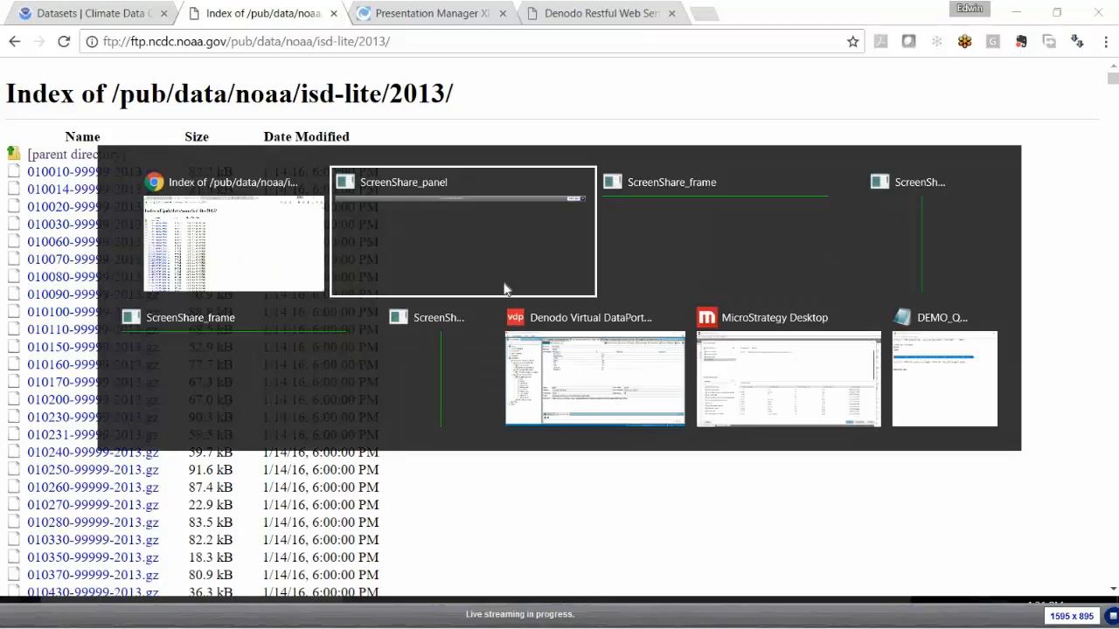
pyautogui.hotkey('alt', 'Tab')
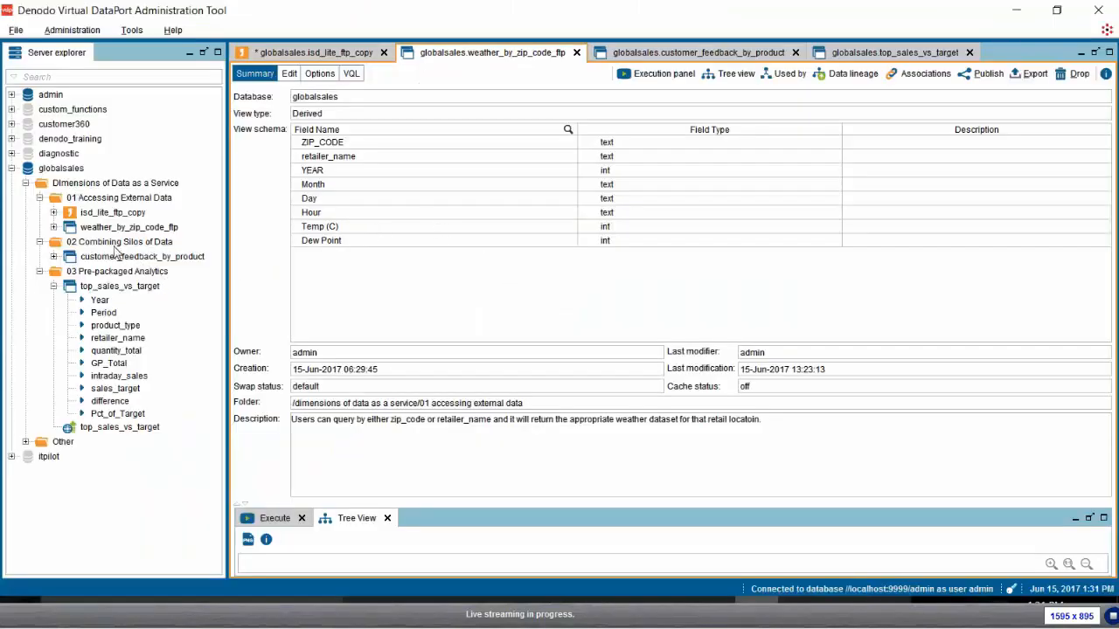
pyautogui.doubleClick(73, 219)
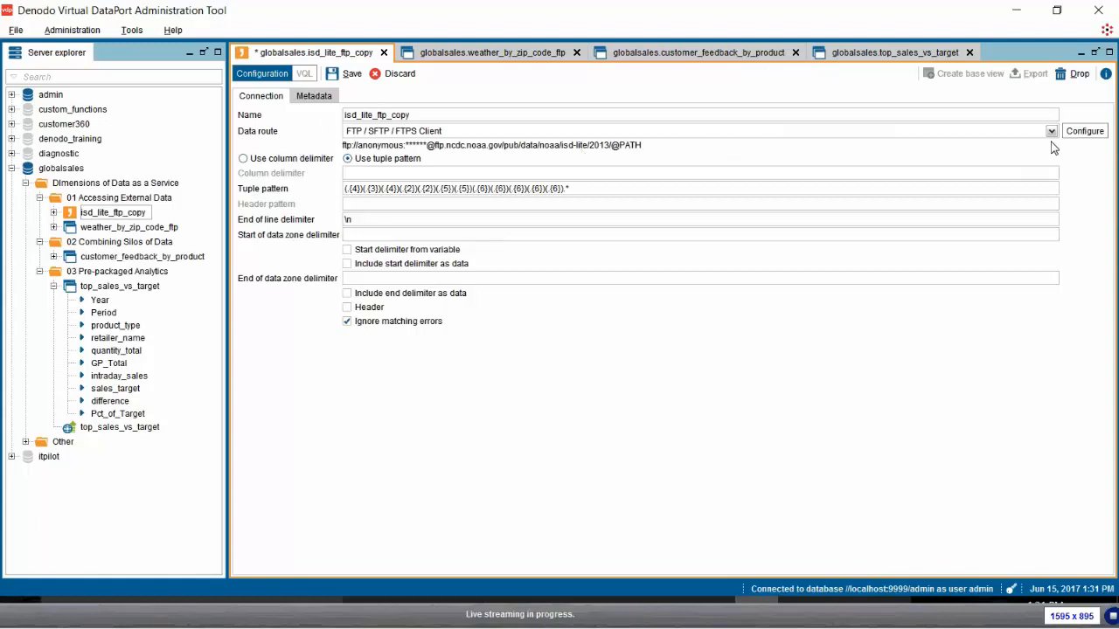
pyautogui.click(1085, 136)
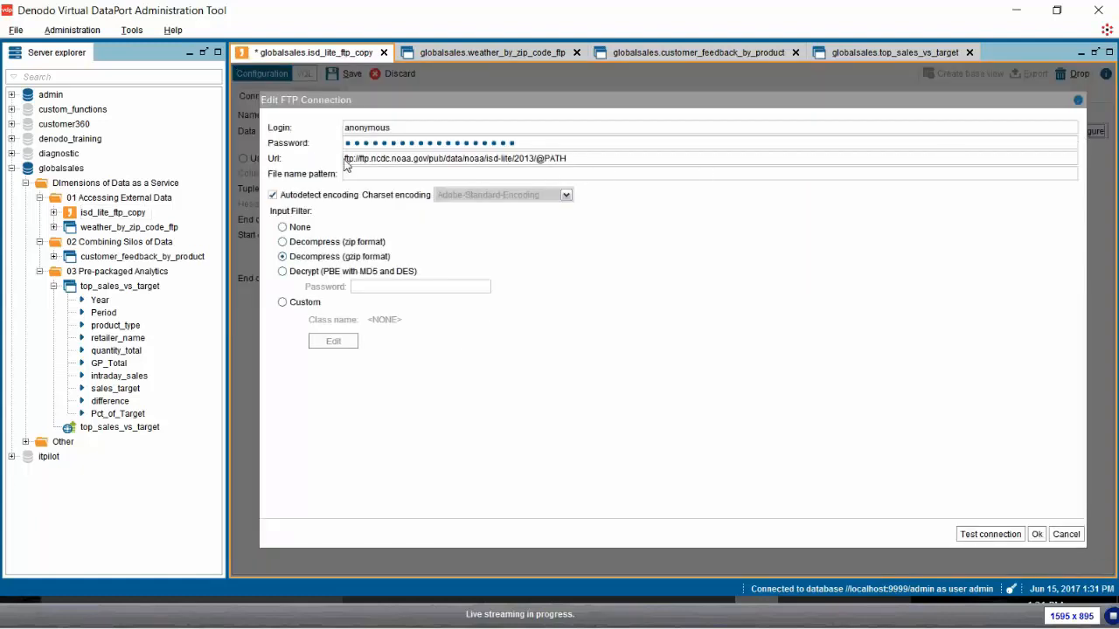
pyautogui.moveTo(347, 166); pyautogui.dragTo(535, 166)
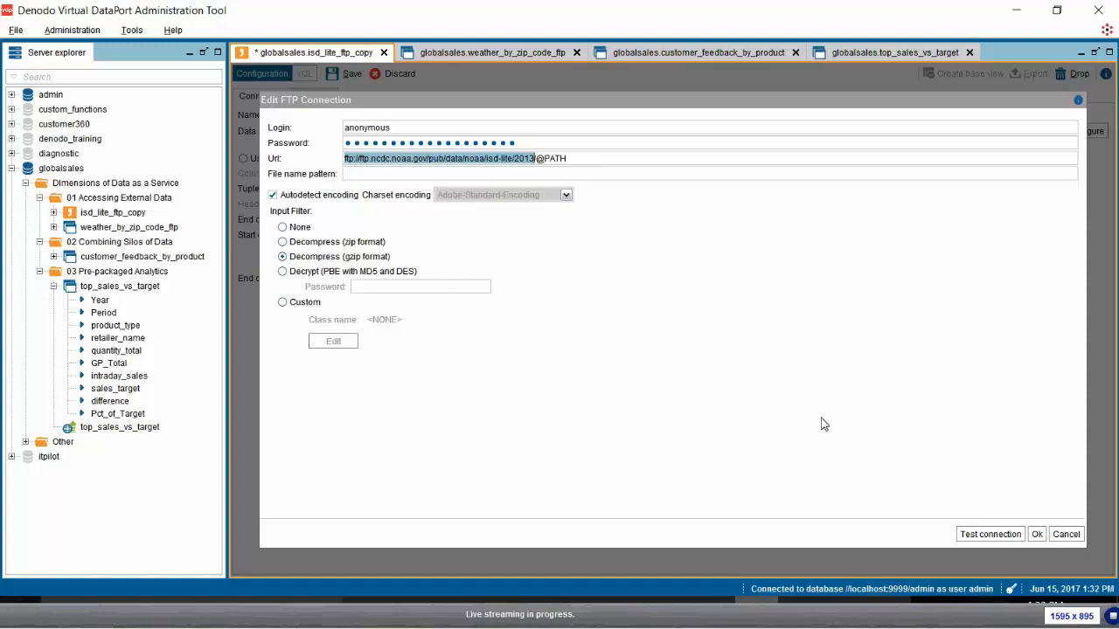
pyautogui.click(1037, 535)
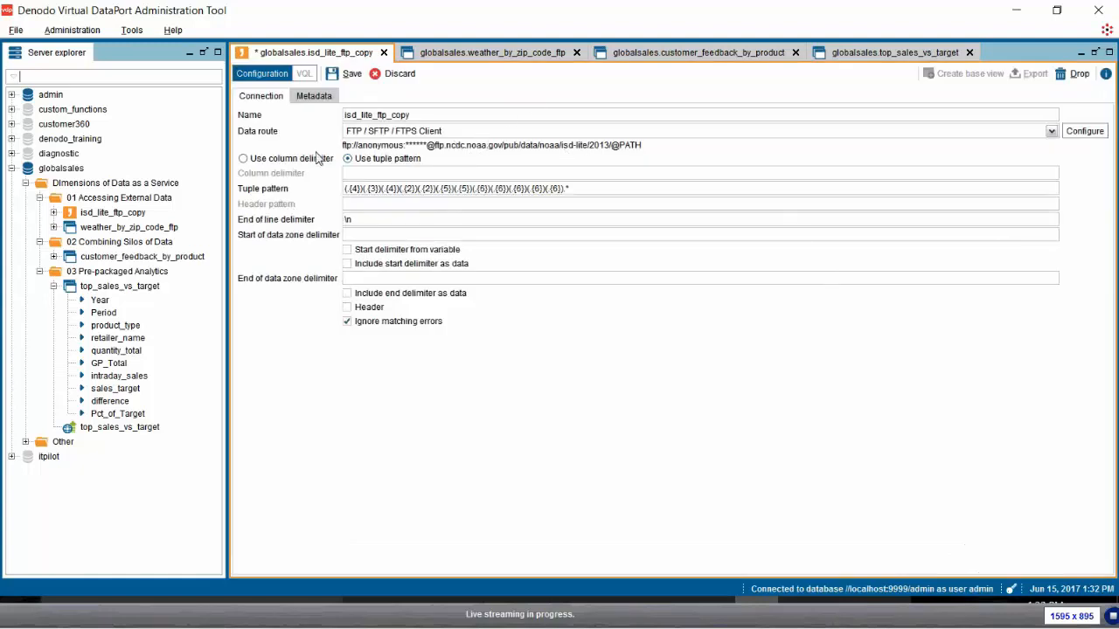
# - Open the weather_by_zip_code_ftp view and examine its tree view, including the details of the isd_lite_ftp_copy source
pyautogui.doubleClick(122, 228)
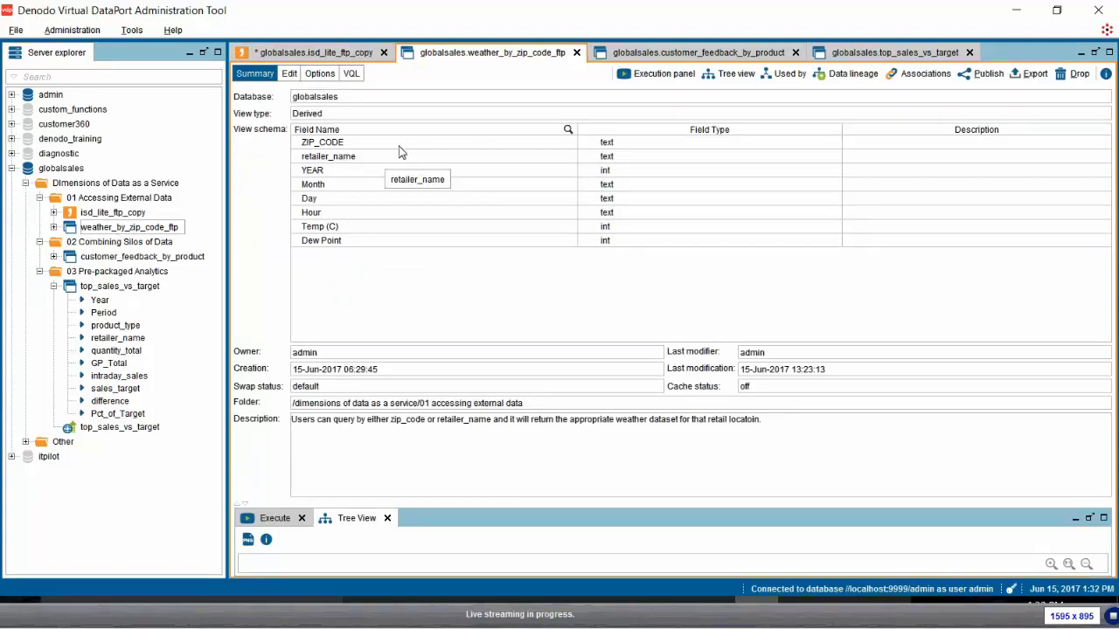
pyautogui.click(243, 506)
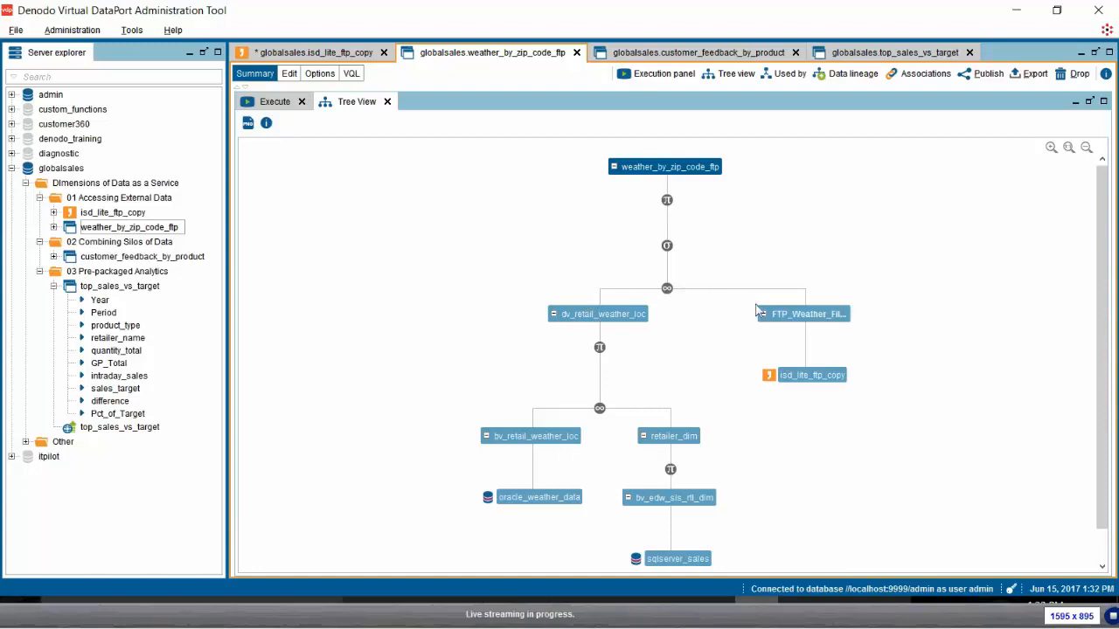
pyautogui.click(799, 383)
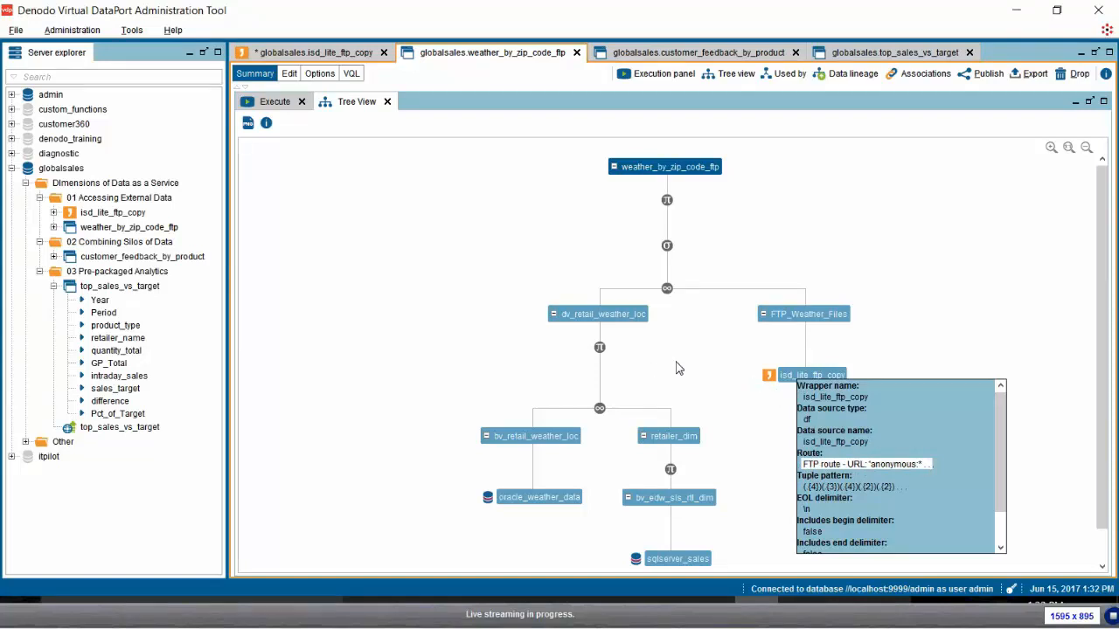
# - Run the weather_by_zip_code_ftp query for ZIP_CODE '78769' and copy its SELECT statement through the WHERE condition
pyautogui.click(262, 103)
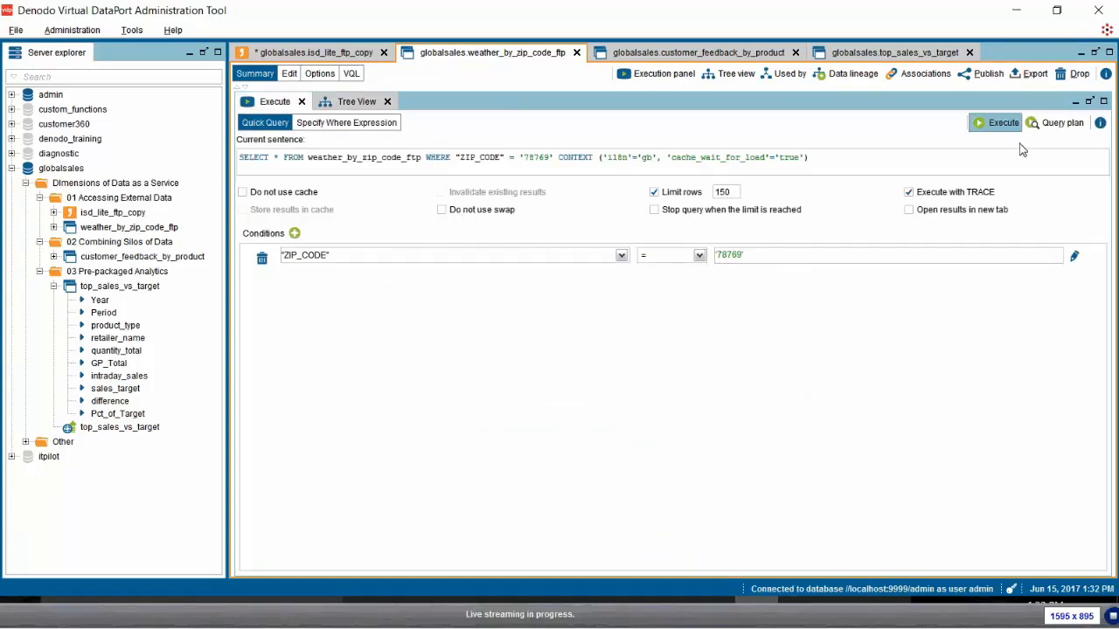
pyautogui.click(1003, 124)
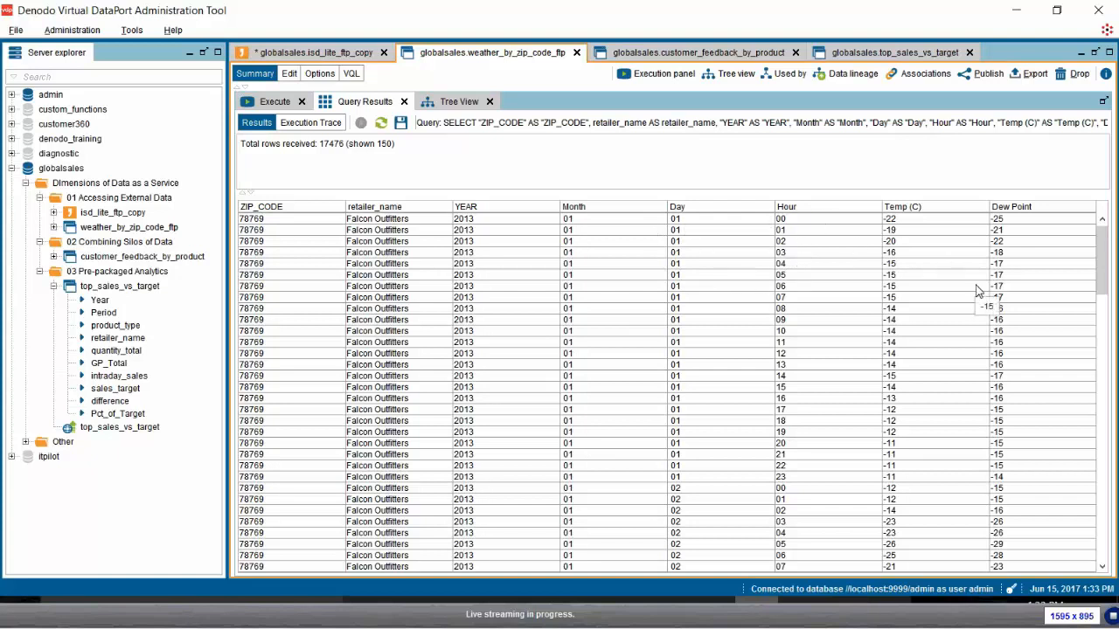
pyautogui.click(279, 104)
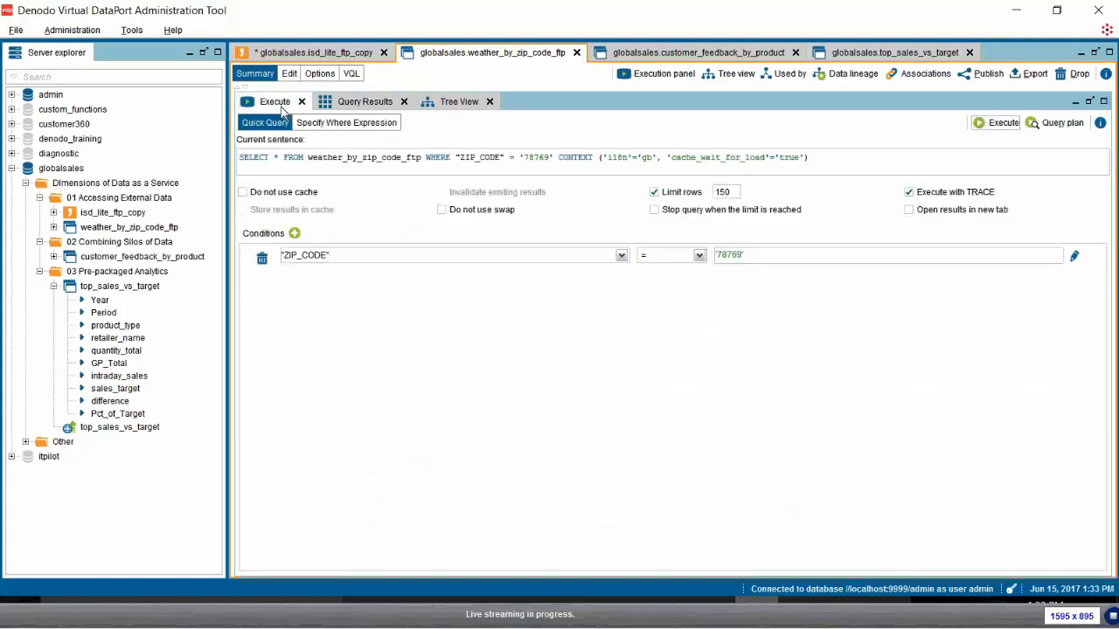
pyautogui.moveTo(243, 162); pyautogui.dragTo(551, 160)
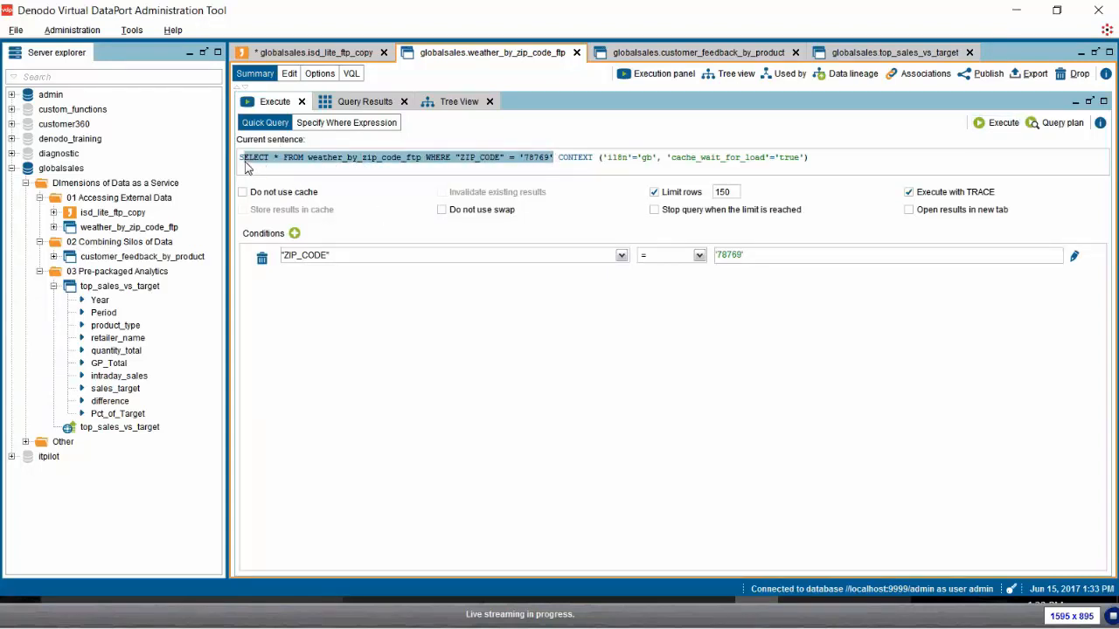
pyautogui.moveTo(241, 163); pyautogui.dragTo(560, 168)
# - Switch to MicroStrategy Desktop, replace the import SQL with SELECT * FROM weather_by_zip_code_ftp WHERE "ZIP_CODE" = '78769'; and execute it
pyautogui.hotkey('alt', 'Tab')
pyautogui.hotkey('alt', 'Tab')
pyautogui.hotkey('alt', 'Tab')
pyautogui.hotkey('alt', 'Tab')
pyautogui.hotkey('alt', 'Tab')
pyautogui.hotkey('alt', 'Tab')
pyautogui.hotkey('alt', 'Tab')
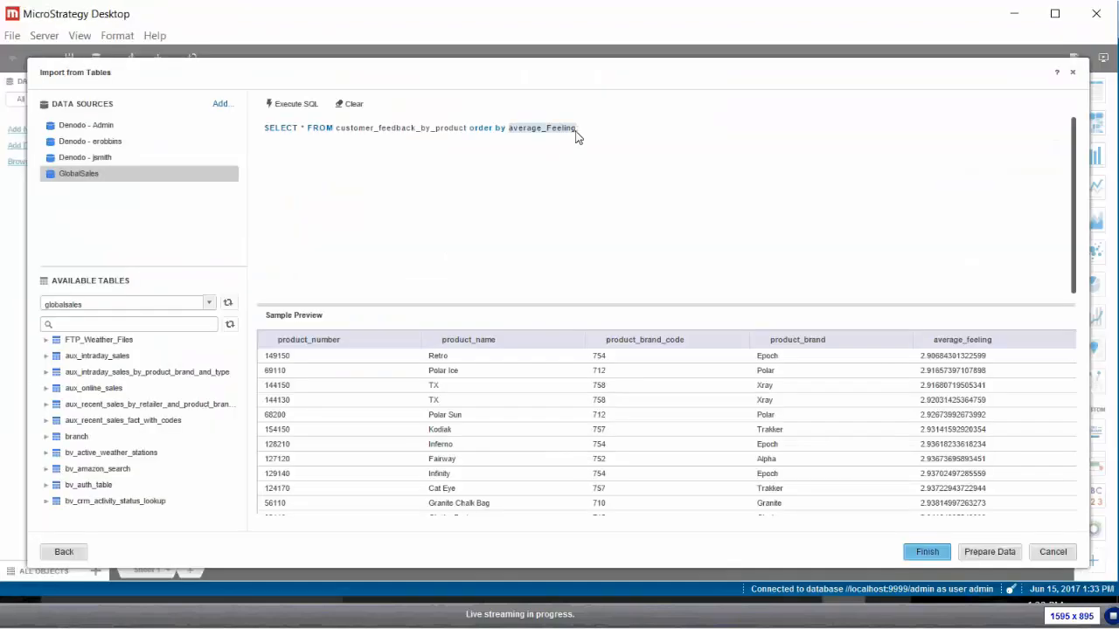
pyautogui.moveTo(598, 130); pyautogui.dragTo(197, 136)
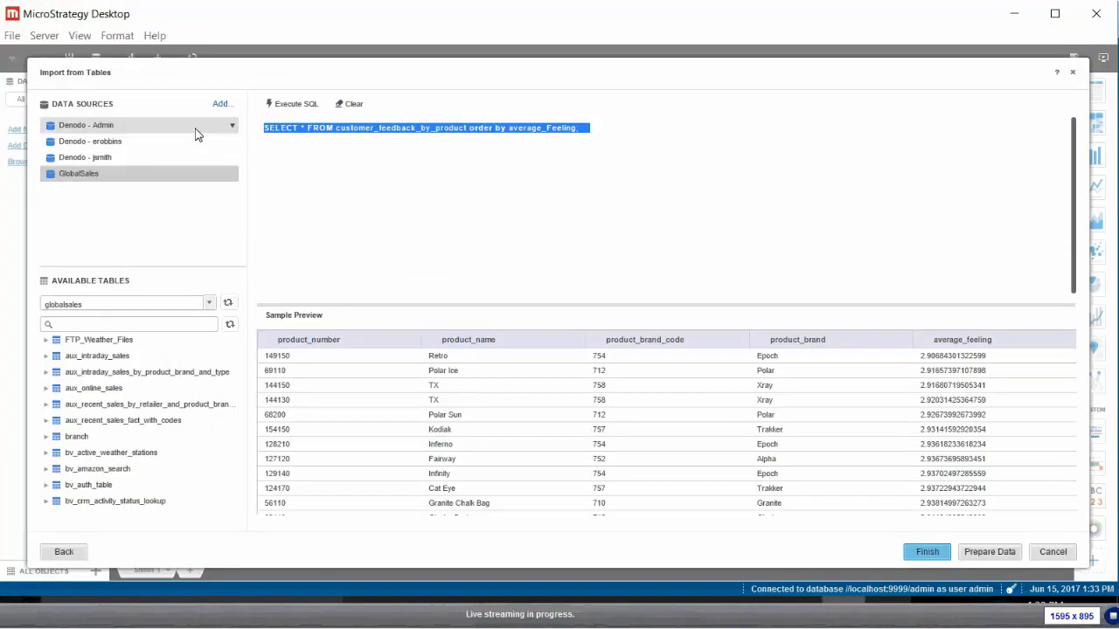
pyautogui.write('SELECT * FROM weather_by_zip_code_ftp WHERE "ZIP_CODE" = \'78769\'')
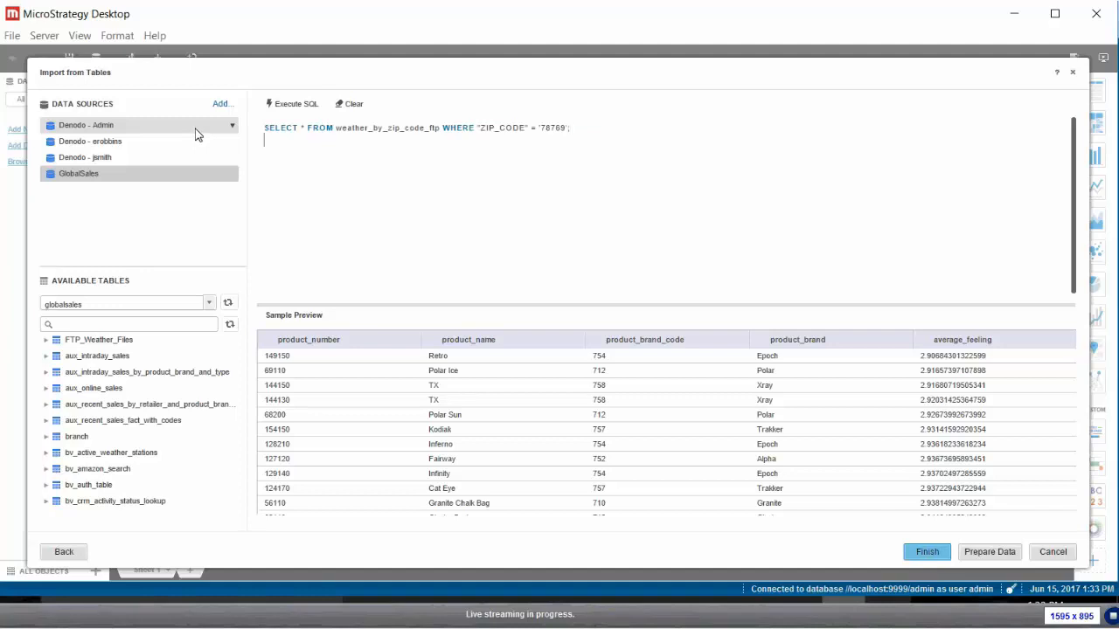
pyautogui.click(290, 105)
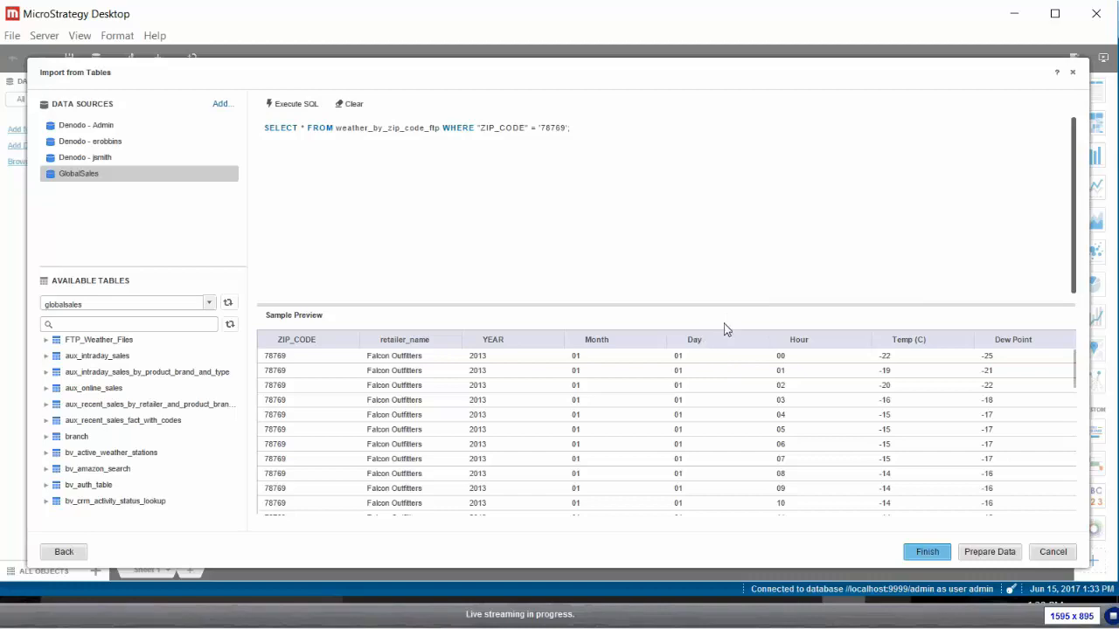
# - Switch back to Denodo, rerun the weather_by_zip_code_ftp query for ZIP_CODE '78769' and open its execution trace
pyautogui.hotkey('alt', 'Tab')
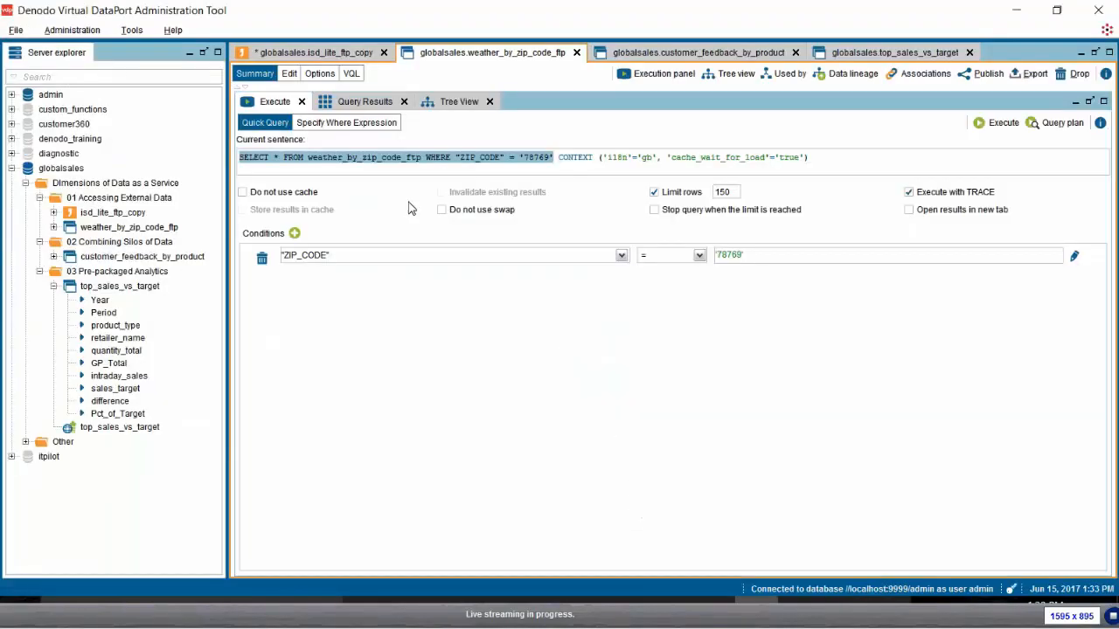
pyautogui.click(367, 124)
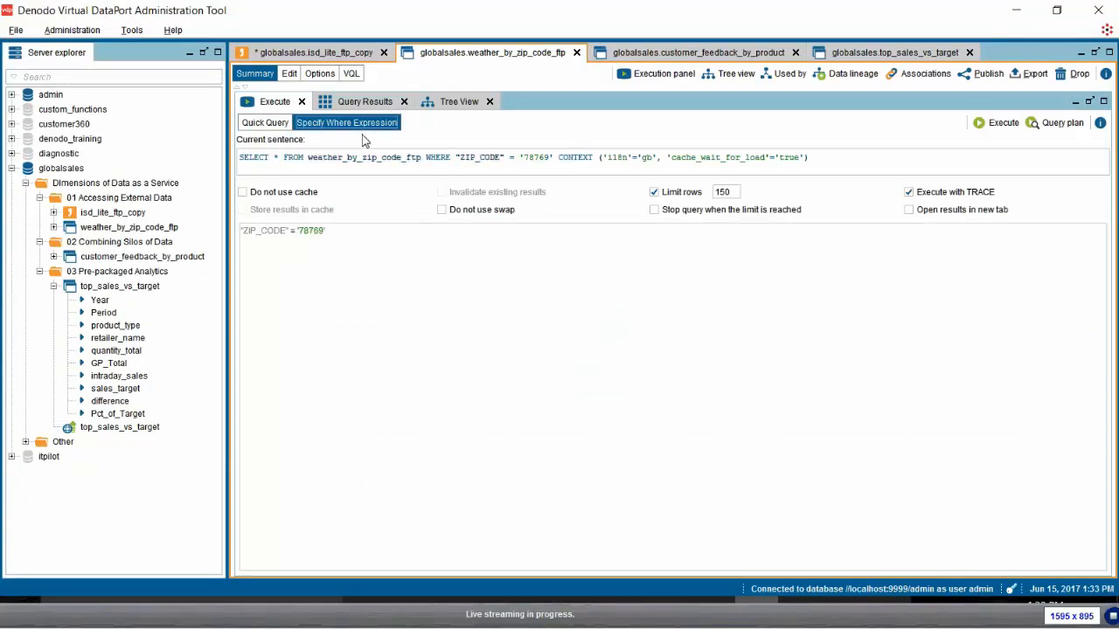
pyautogui.click(262, 124)
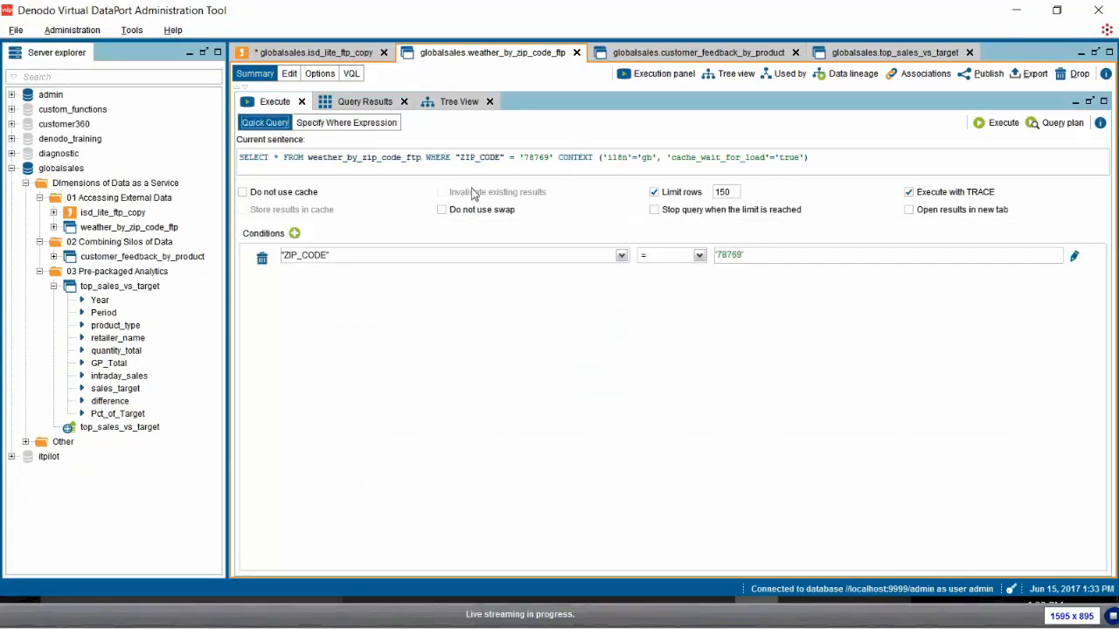
pyautogui.click(981, 126)
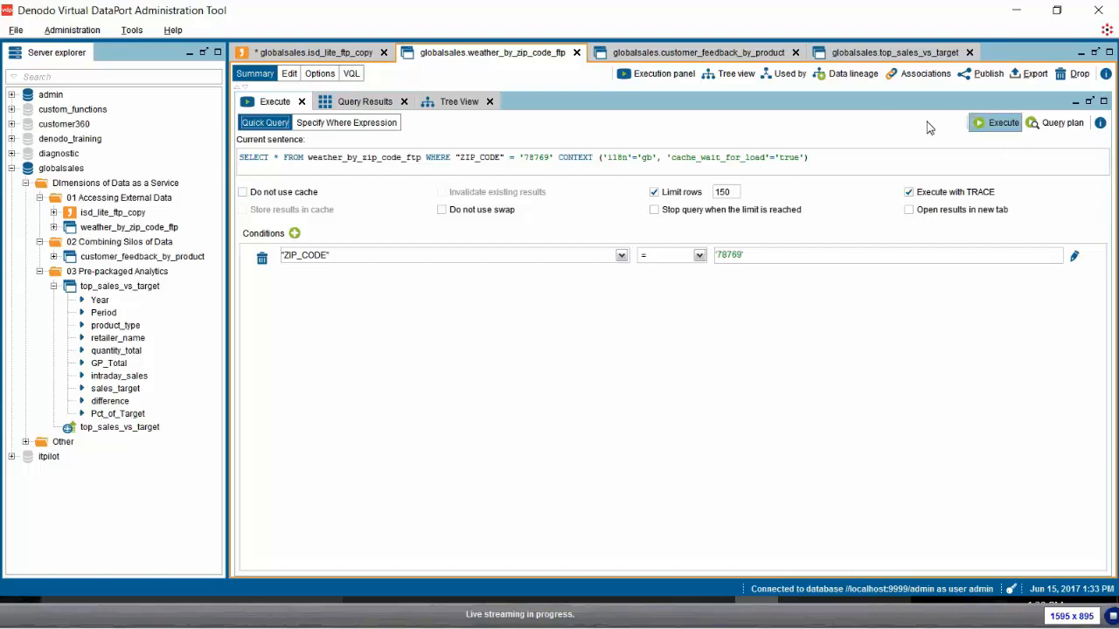
pyautogui.click(315, 123)
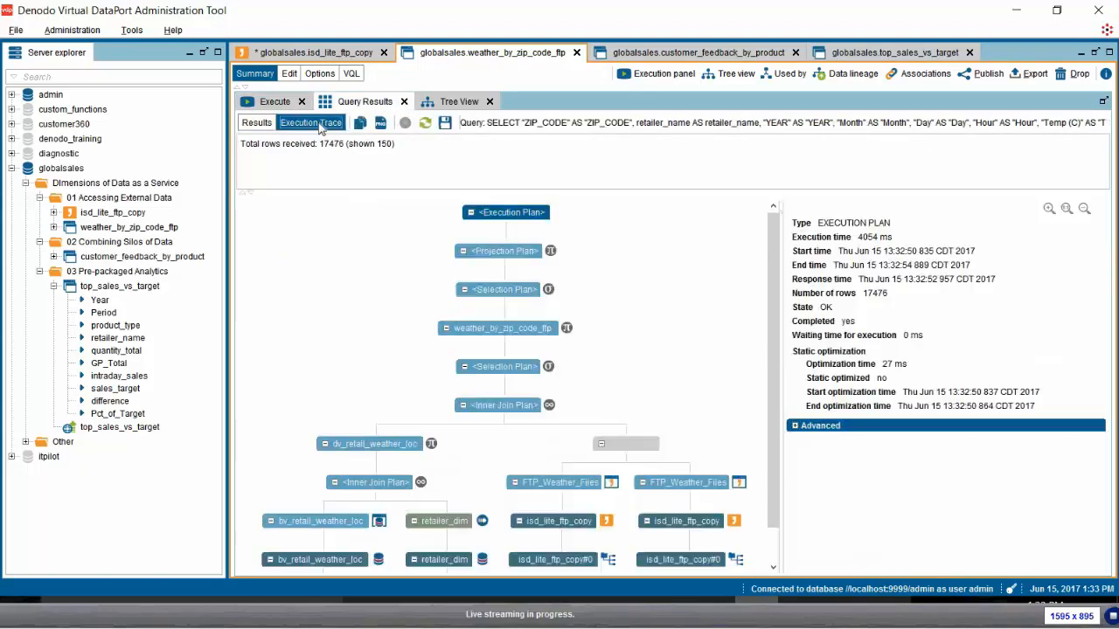
# - Examine the FTP route details of an isd_lite_ftp_copy#0 node in the execution trace, including the full source file URL
pyautogui.scroll(-1, 542, 358)
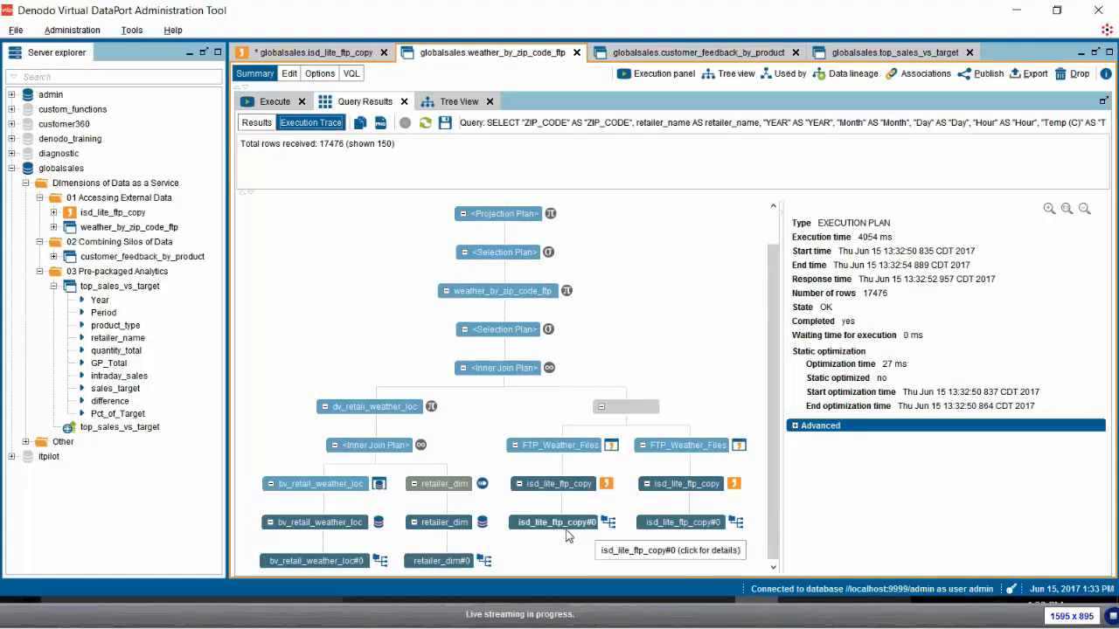
pyautogui.click(681, 525)
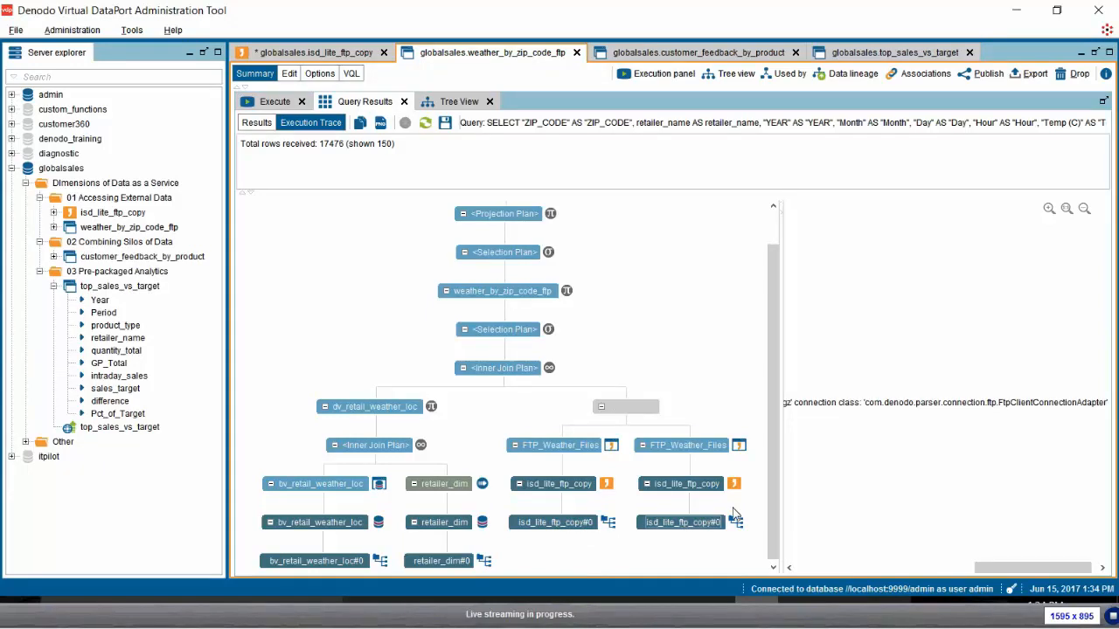
pyautogui.moveTo(785, 516); pyautogui.dragTo(567, 507)
pyautogui.moveTo(772, 569); pyautogui.dragTo(683, 570)
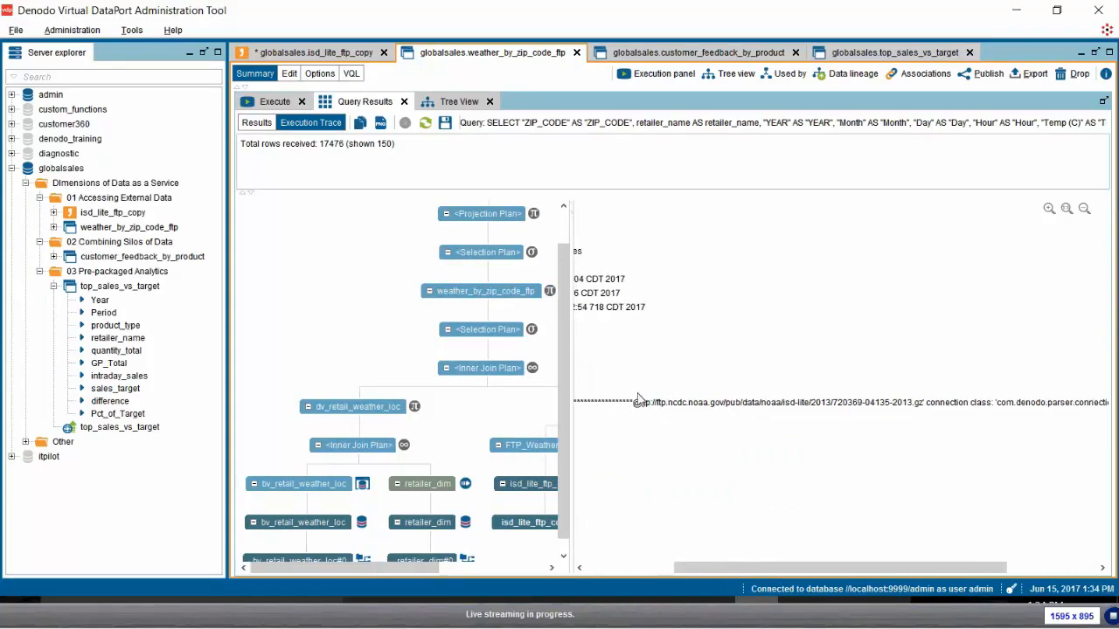
pyautogui.moveTo(632, 403); pyautogui.dragTo(796, 414)
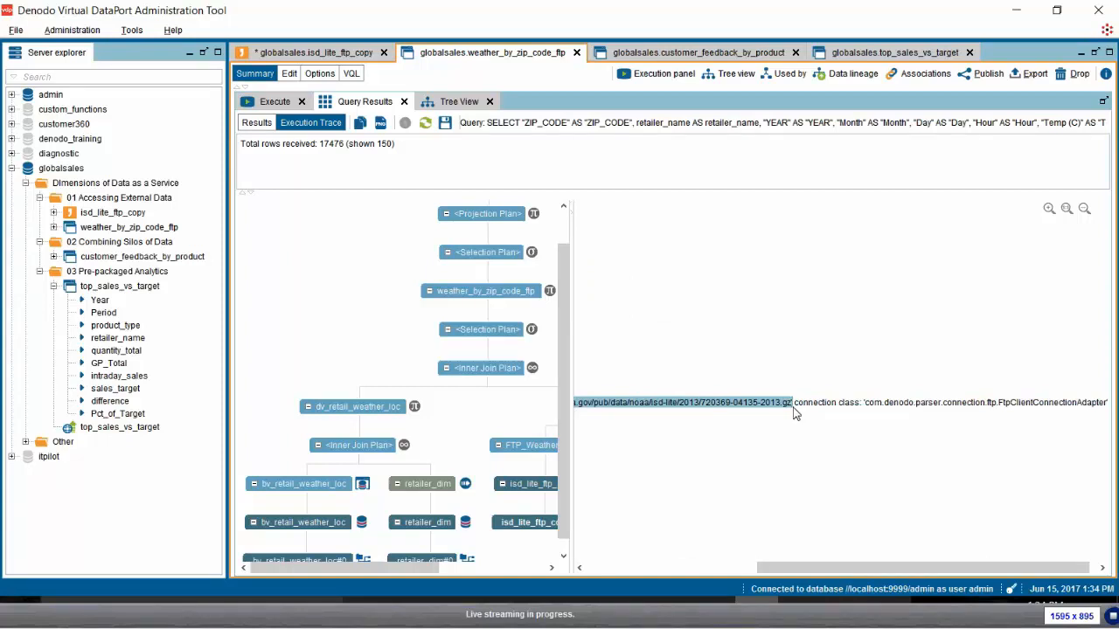
pyautogui.moveTo(791, 569); pyautogui.dragTo(778, 568)
pyautogui.moveTo(753, 575); pyautogui.dragTo(740, 575)
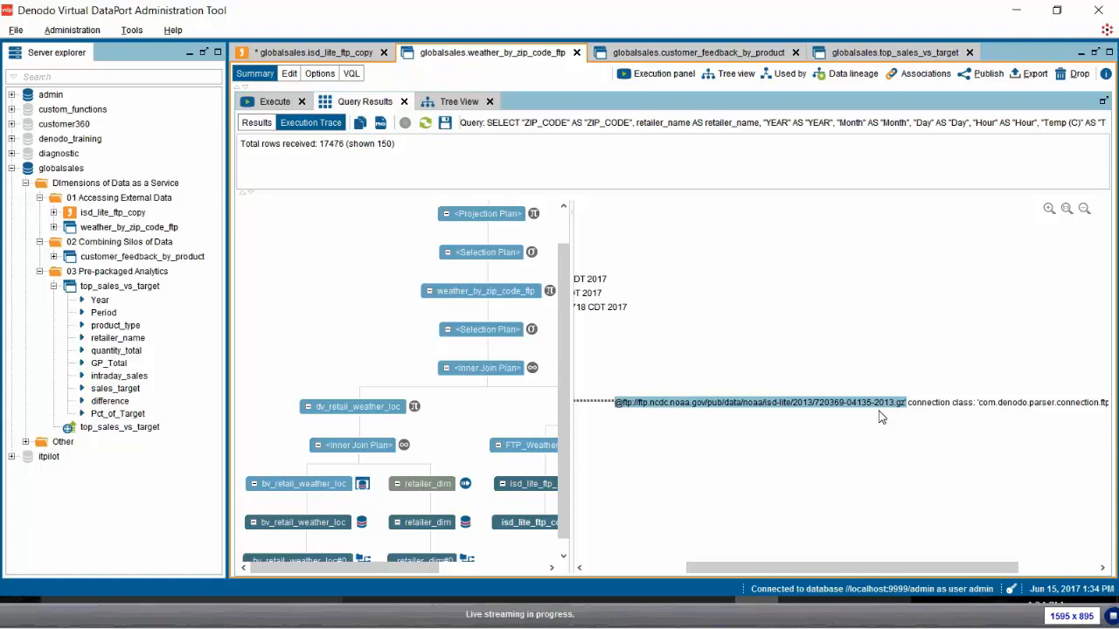
pyautogui.moveTo(574, 382); pyautogui.dragTo(743, 382)
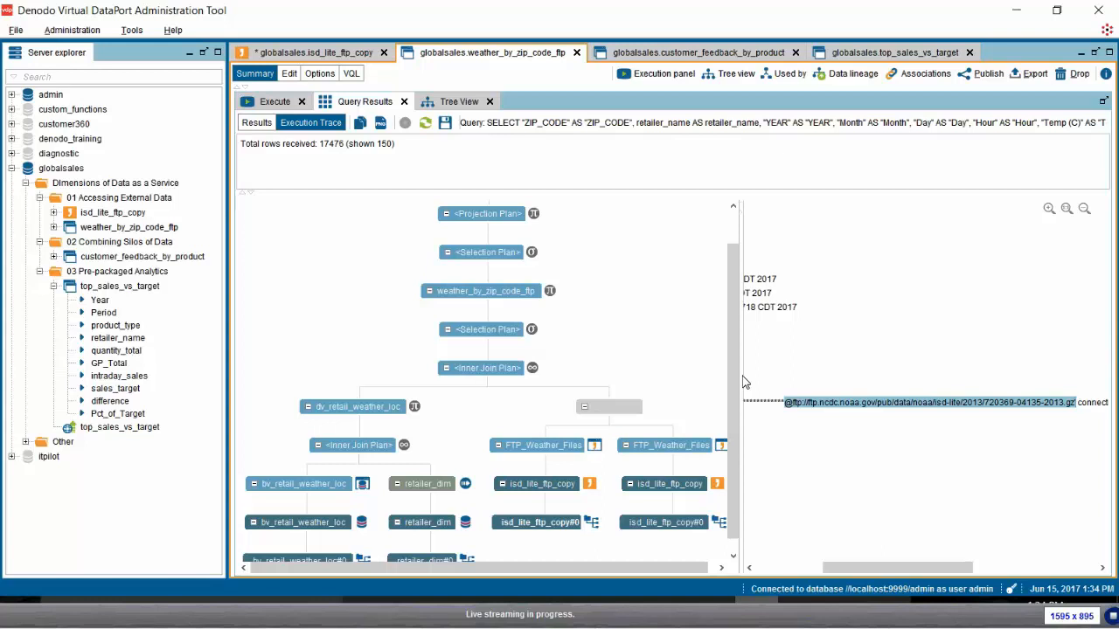
pyautogui.moveTo(846, 569); pyautogui.dragTo(788, 567)
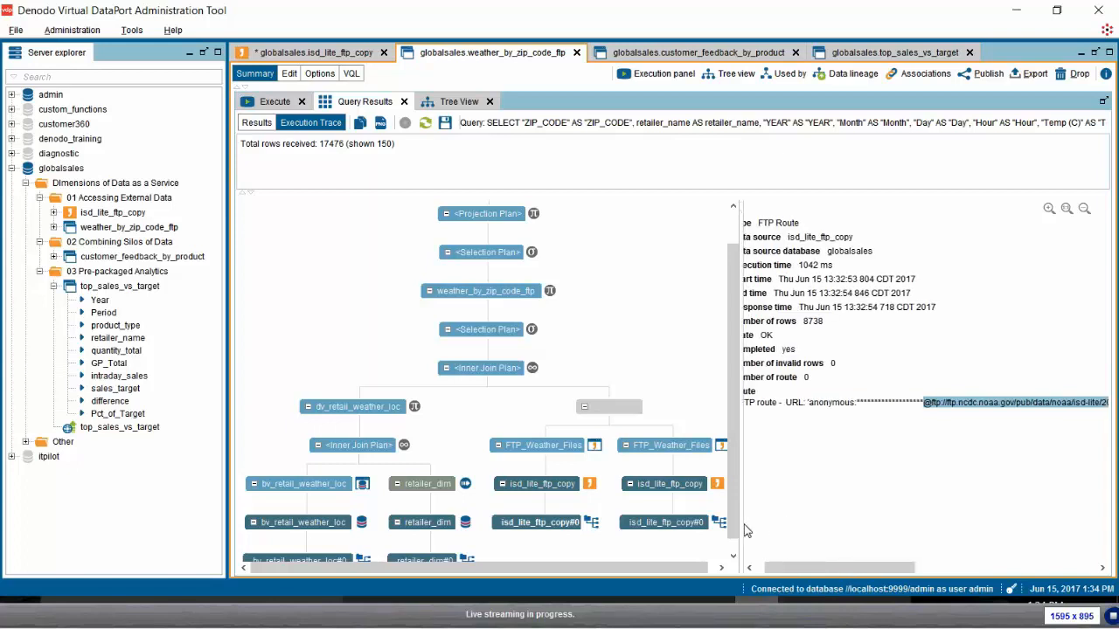
pyautogui.moveTo(739, 524); pyautogui.dragTo(713, 524)
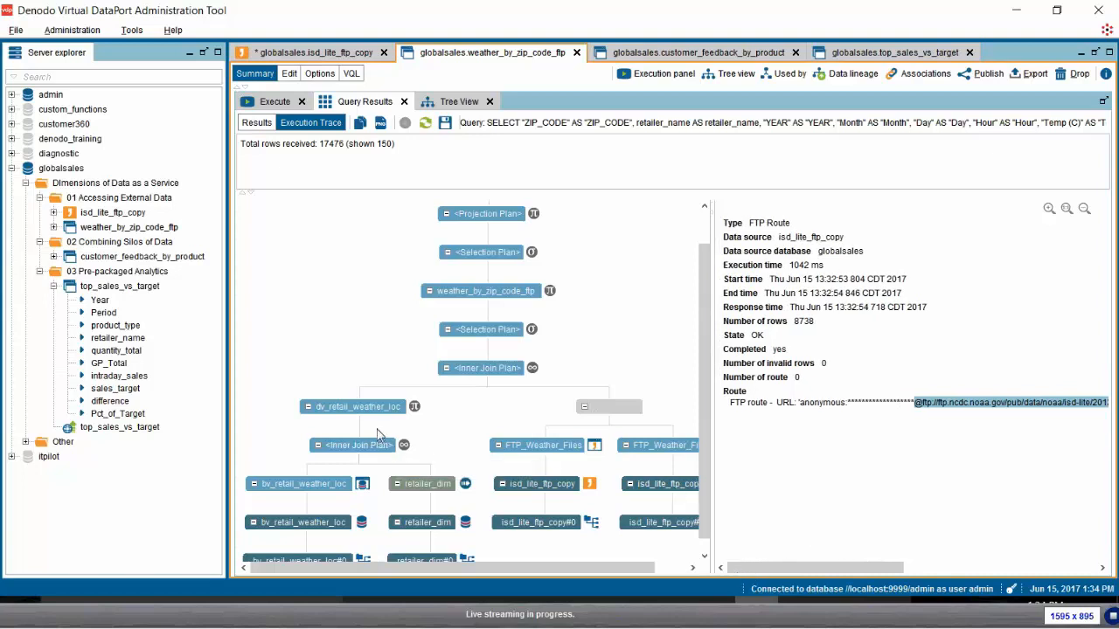
# - Create a new REST web service from the weather_by_zip_code_ftp view and save it
pyautogui.rightClick(158, 238)
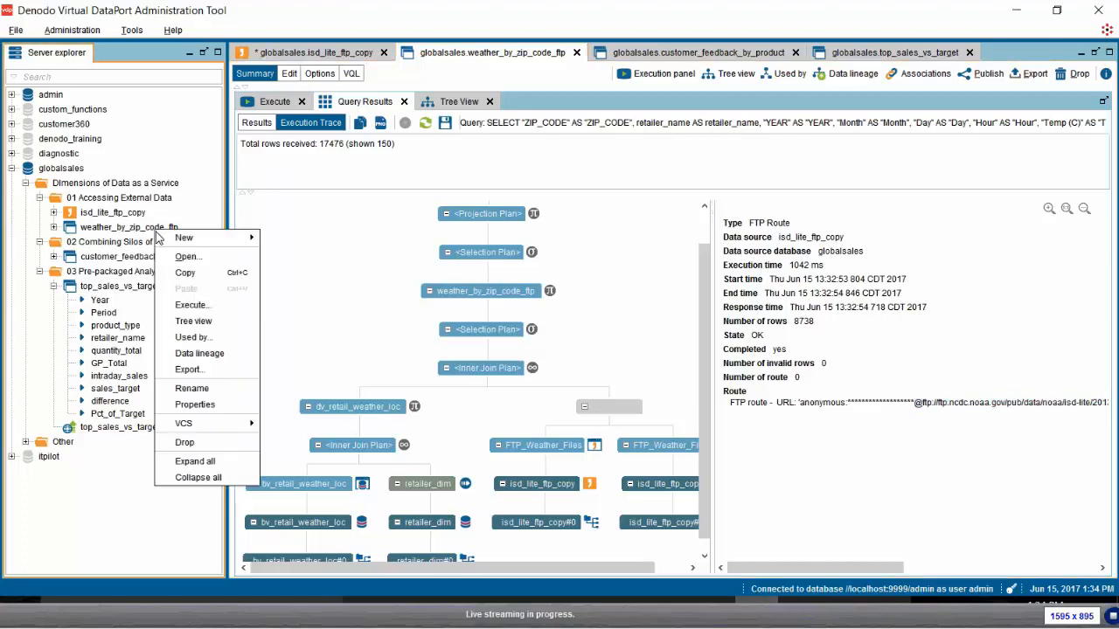
pyautogui.click(128, 230)
pyautogui.rightClick(129, 231)
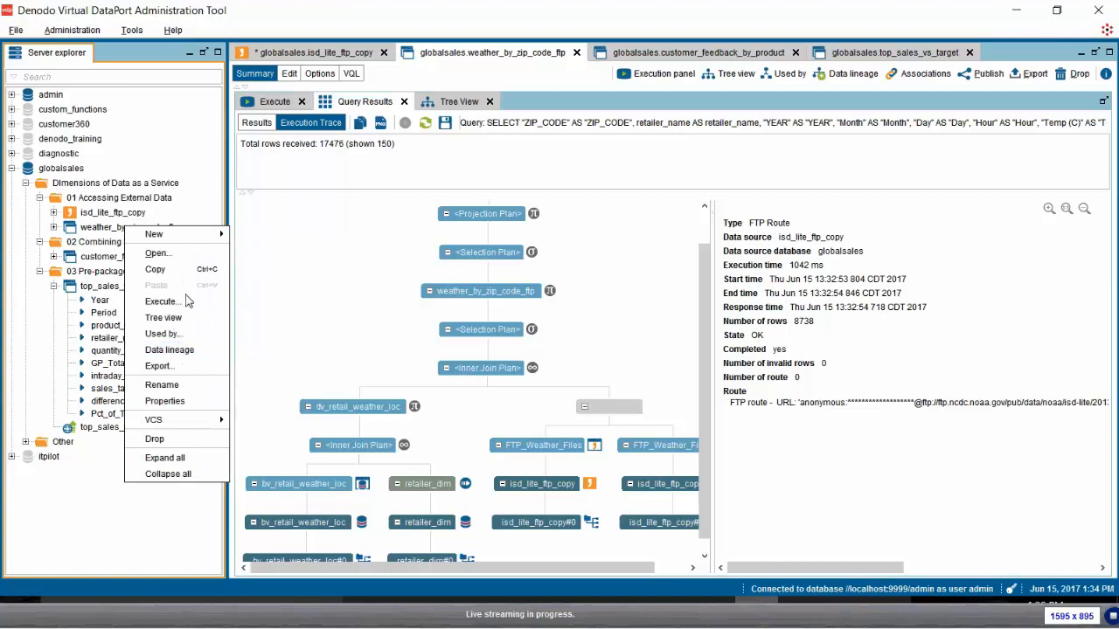
pyautogui.moveTo(198, 241)
pyautogui.moveTo(262, 348)
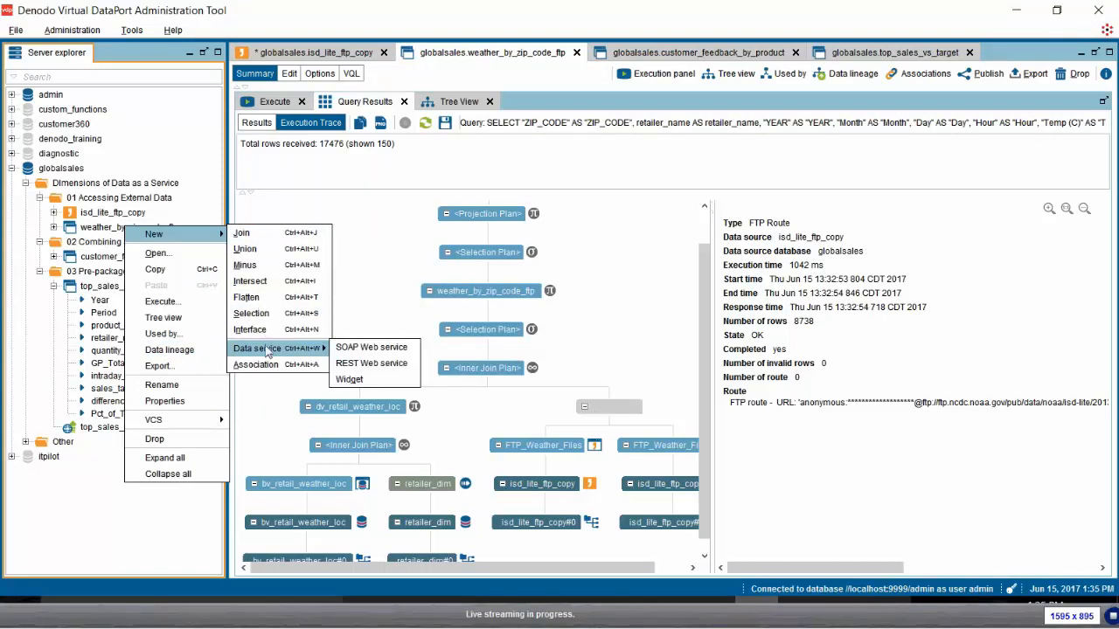
pyautogui.click(353, 364)
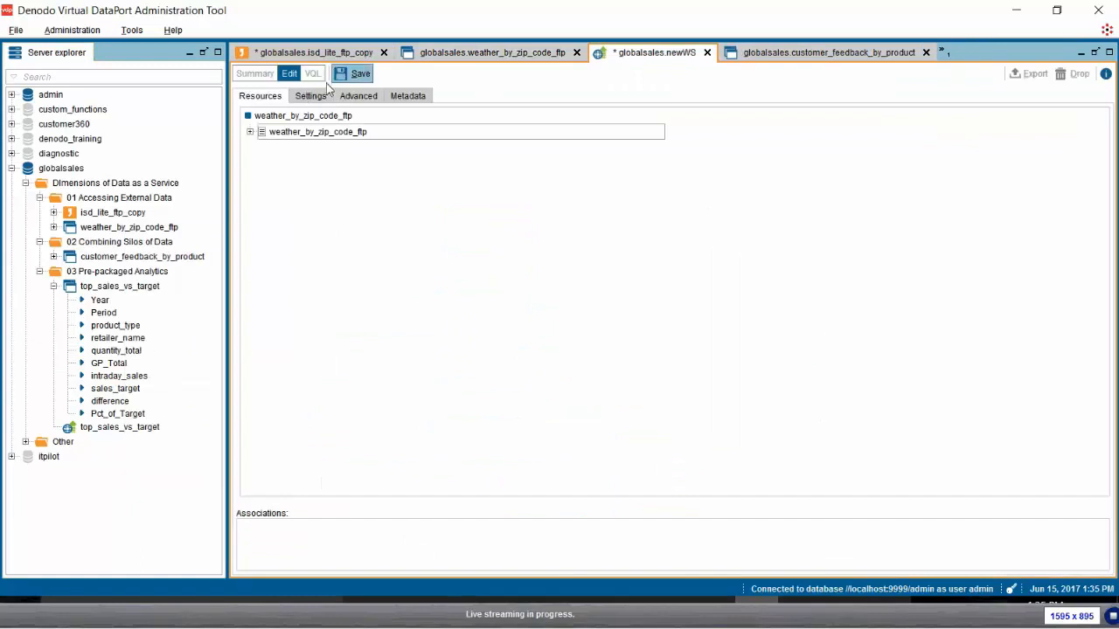
pyautogui.click(355, 74)
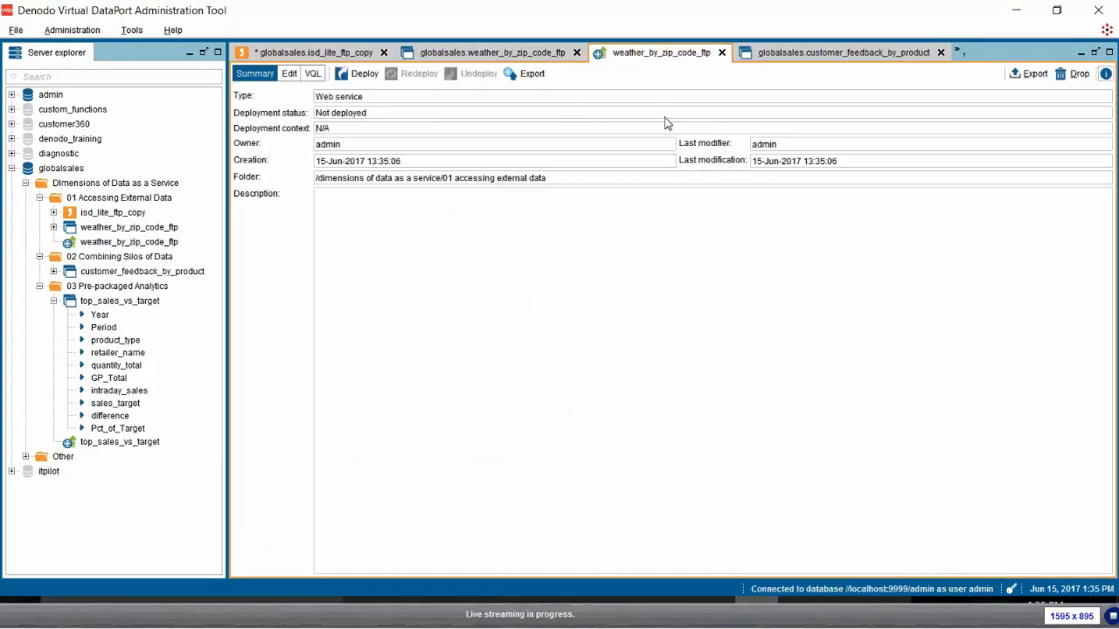
# - Deploy the weather_by_zip_code_ftp web service with the credentials of the current user and open its deployment context link
pyautogui.click(365, 77)
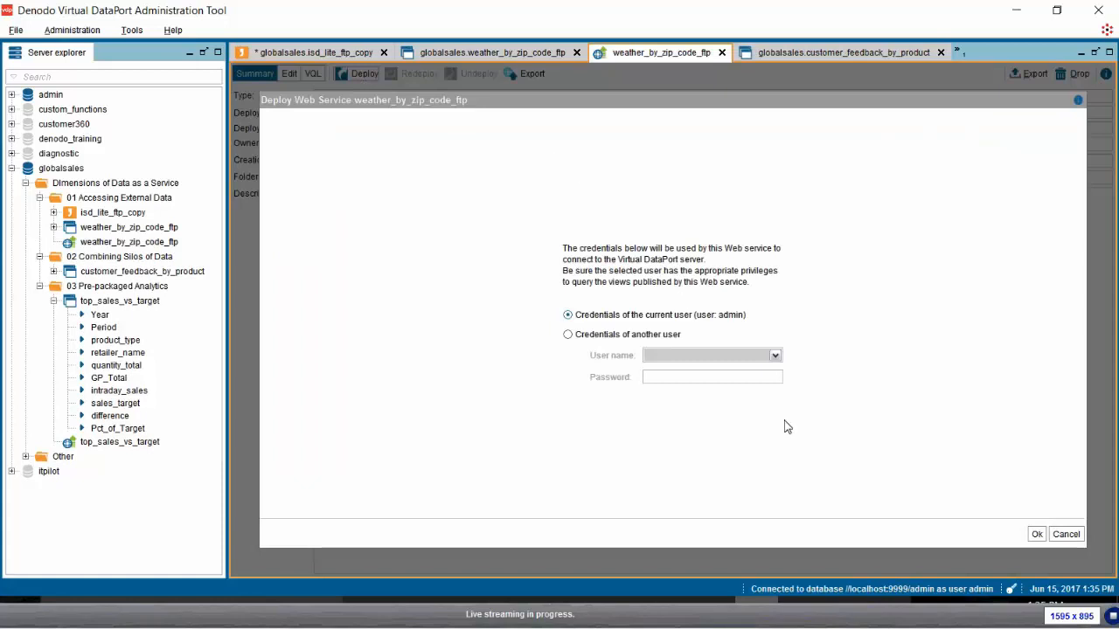
pyautogui.click(1037, 534)
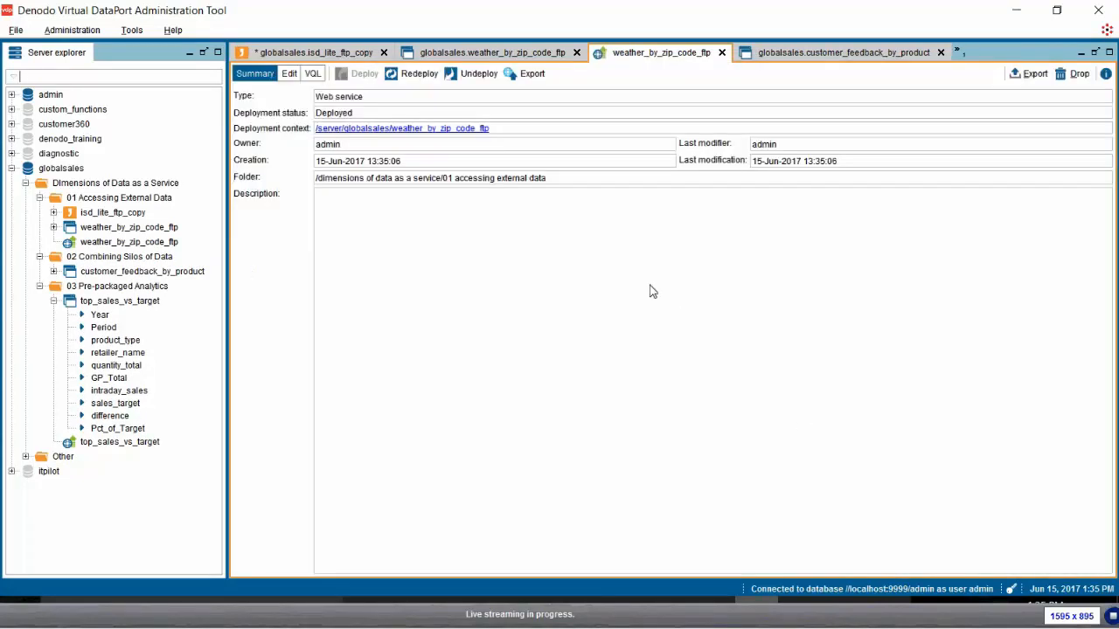
pyautogui.click(439, 130)
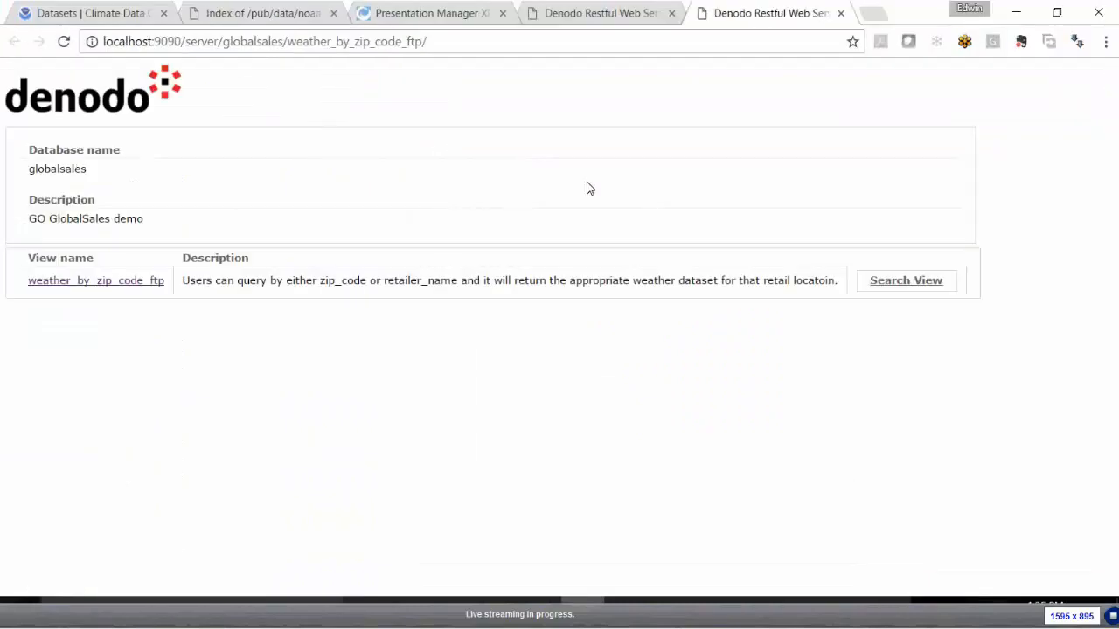
# - Open the weather_by_zip_code_ftp view in the RESTful web service and look through its first page of records
pyautogui.click(138, 284)
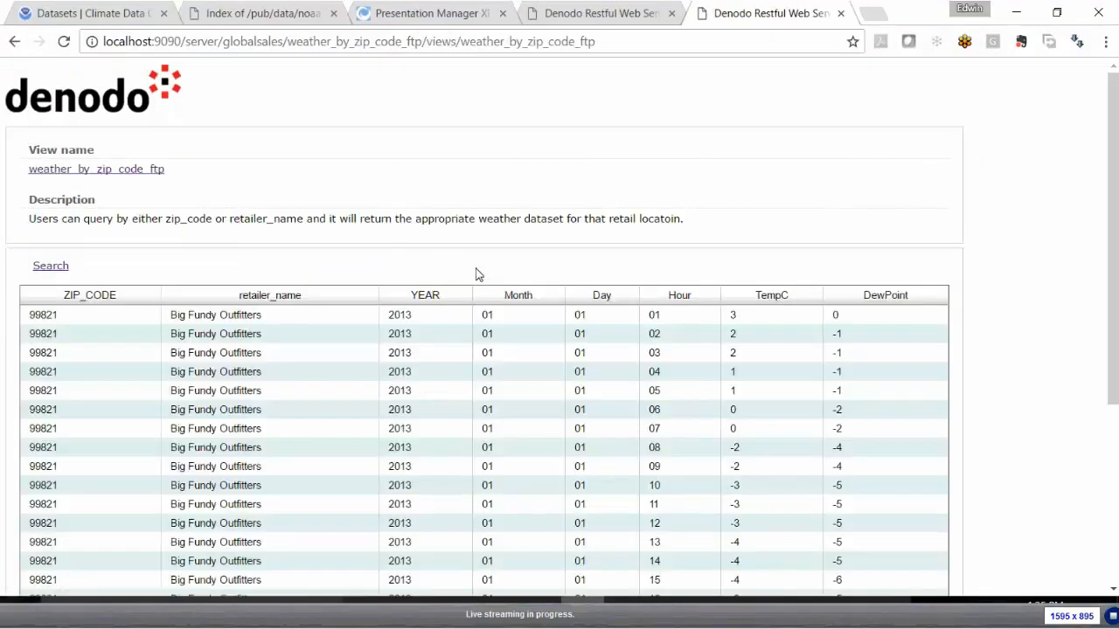
pyautogui.scroll(-3, 1107, 302)
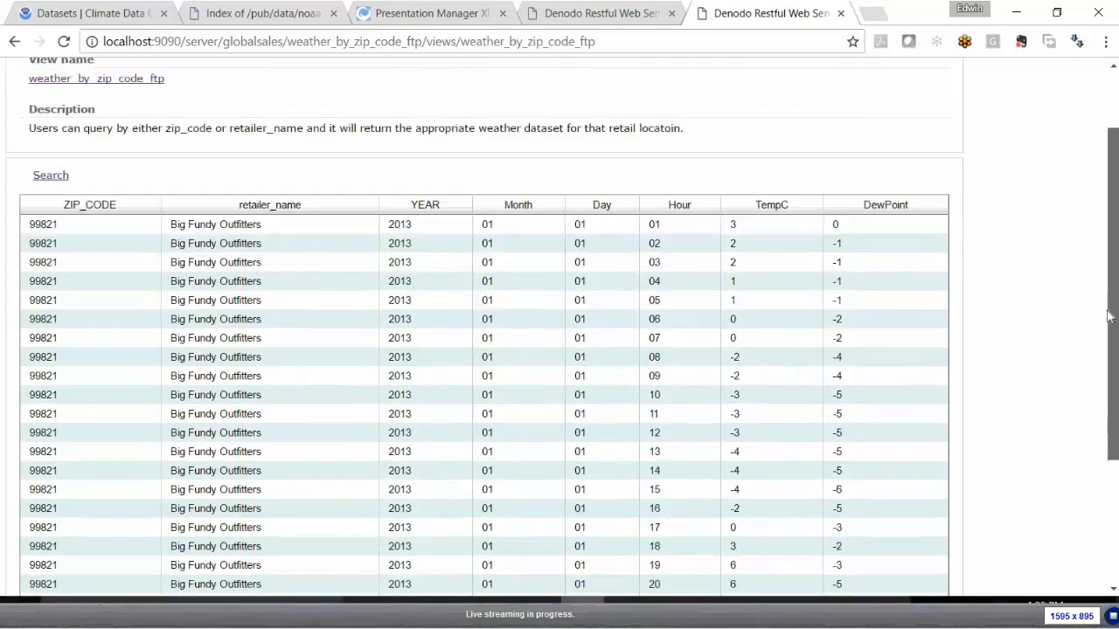
pyautogui.scroll(3, 1107, 334)
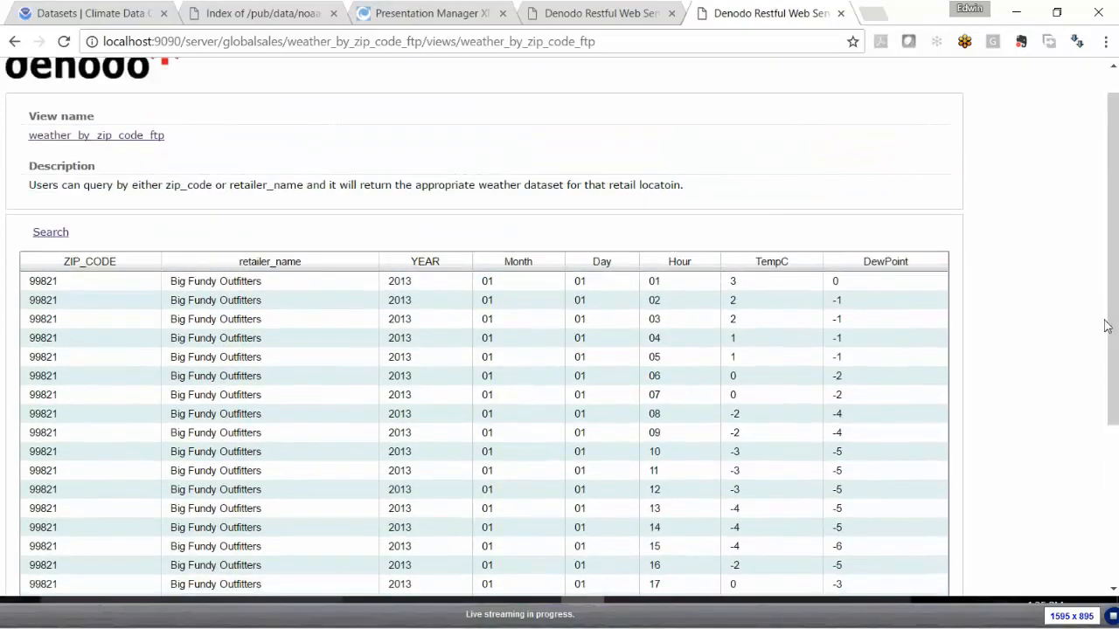
pyautogui.scroll(-3, 732, 326)
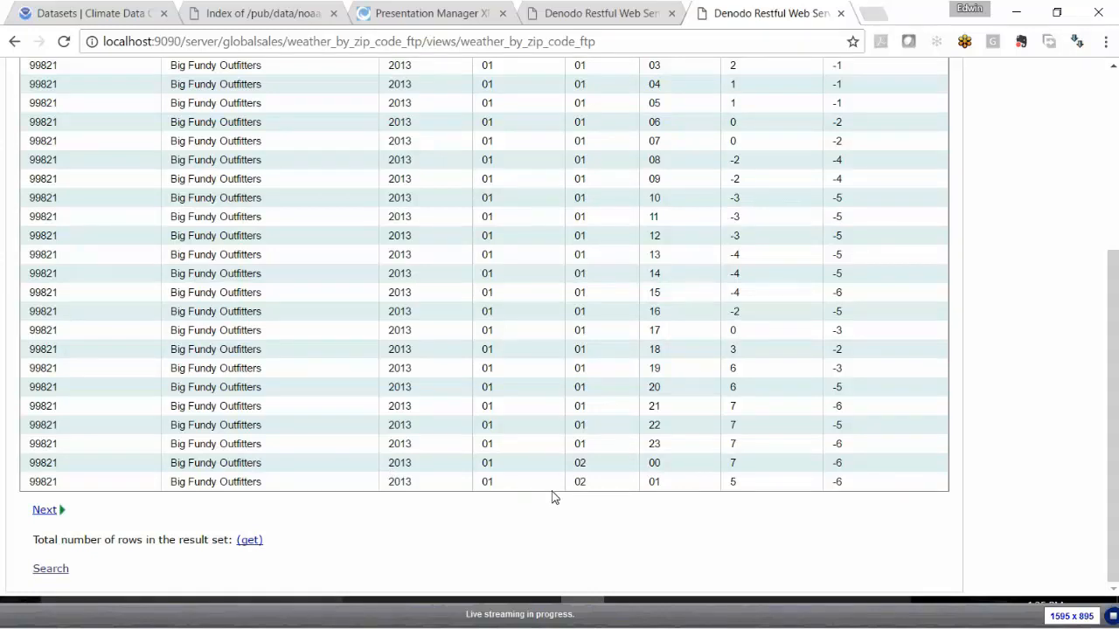
# - Switch to DEMO_QUERIES.txt in Notepad, copy the retailer name Fresh Air Fitness, and return to the browser
pyautogui.hotkey('alt', 'Tab')
pyautogui.hotkey('alt', 'Tab')
pyautogui.hotkey('alt', 'Tab')
pyautogui.hotkey('alt', 'Tab')
pyautogui.hotkey('alt', 'Tab')
pyautogui.hotkey('alt', 'Tab')
pyautogui.hotkey('alt', 'Tab')
pyautogui.hotkey('alt', 'Tab')
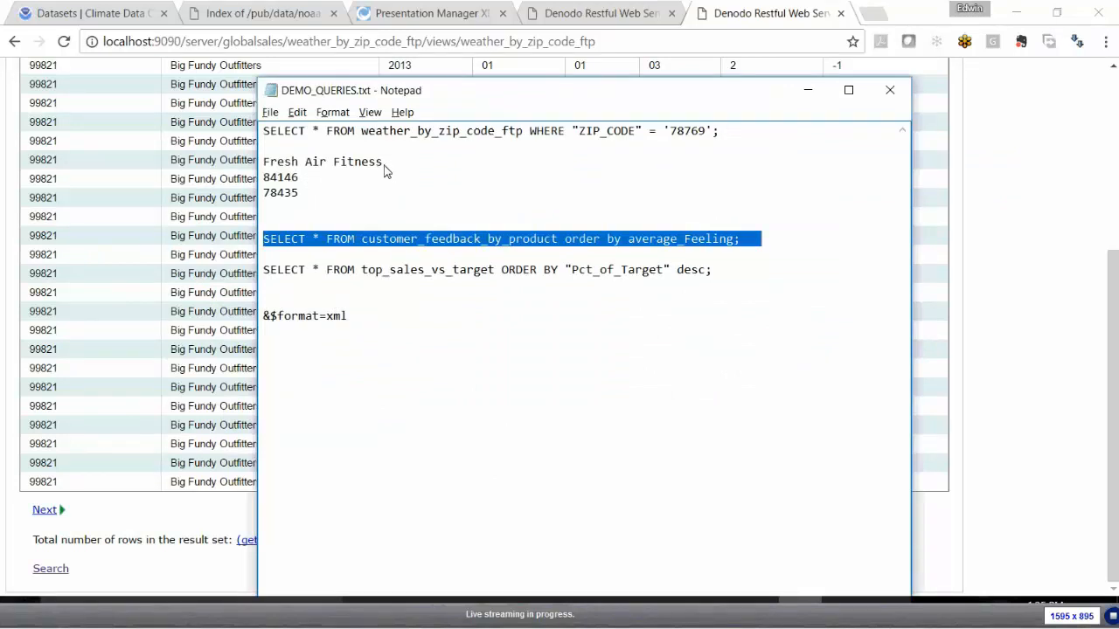
pyautogui.moveTo(385, 169); pyautogui.dragTo(278, 173)
pyautogui.hotkey('ctrl', 'c')
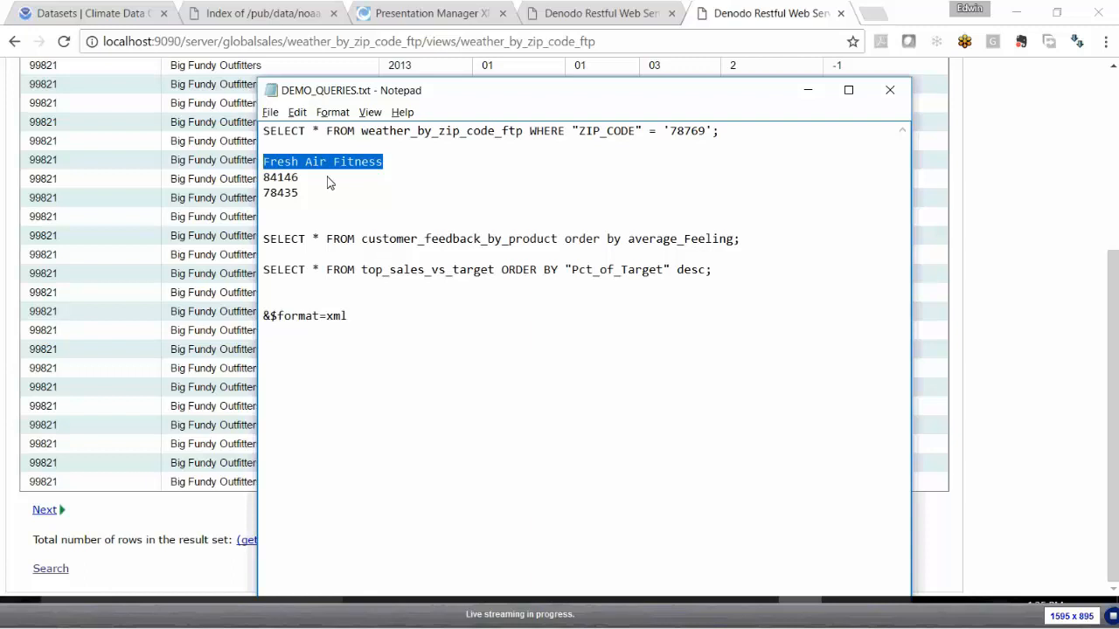
pyautogui.hotkey('alt', 'Tab')
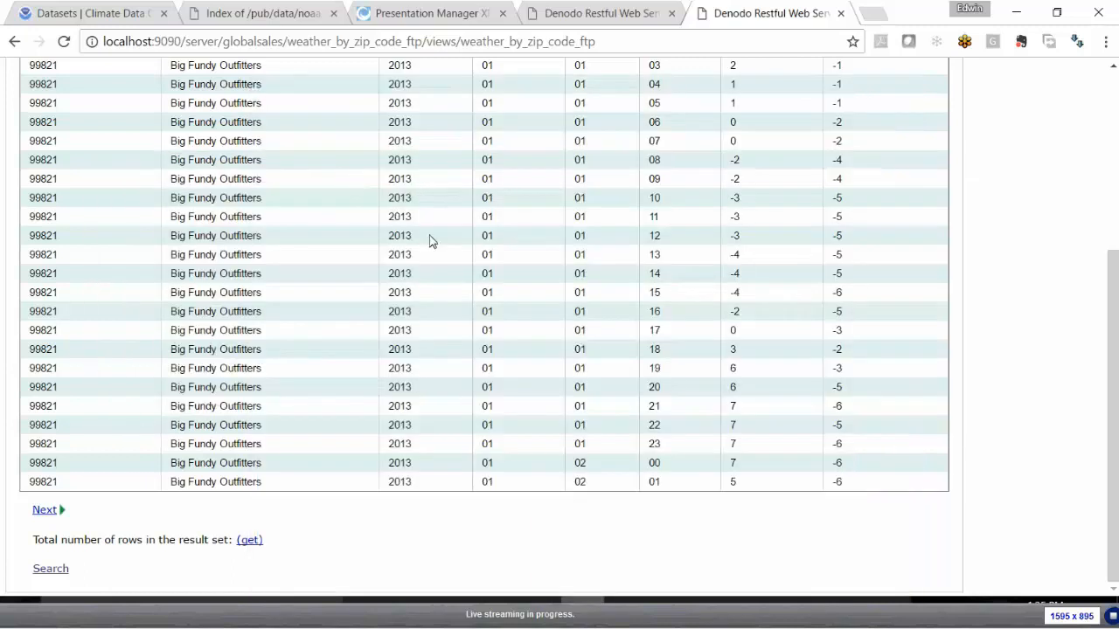
# - Search the weather_by_zip_code_ftp view in the web service with retailer_name equal to Fresh Air Fitness
pyautogui.click(51, 569)
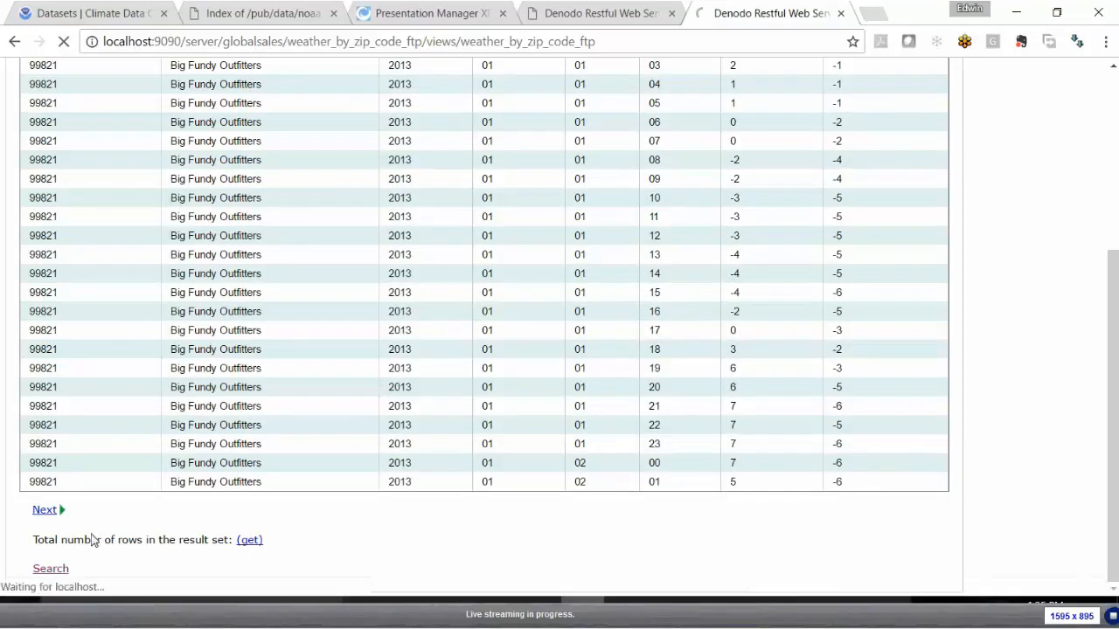
pyautogui.click(231, 307)
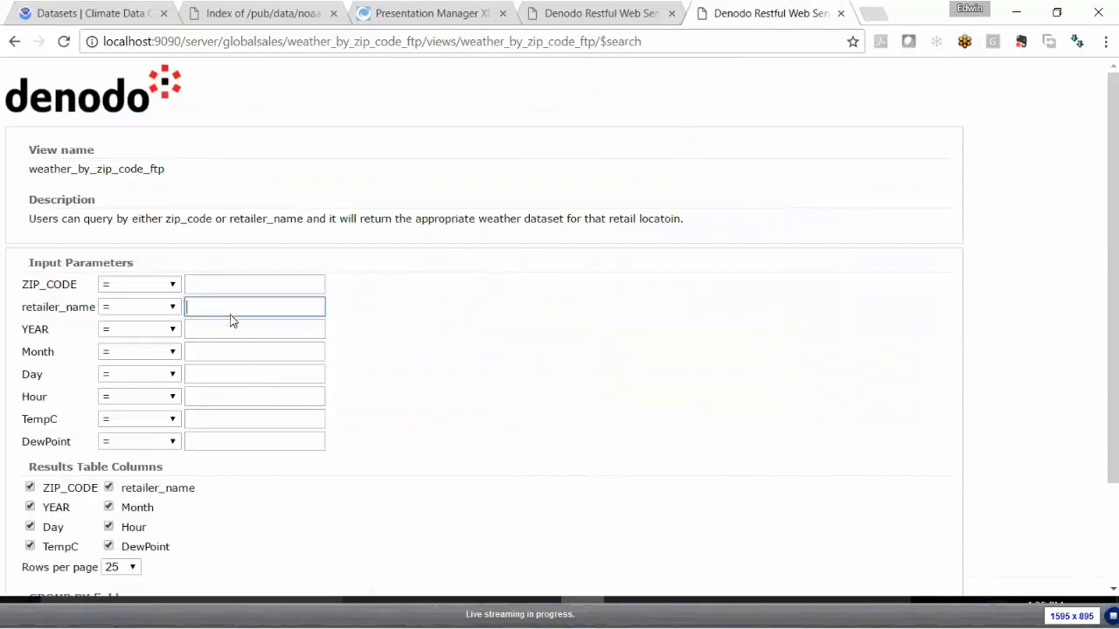
pyautogui.hotkey('ctrl', 'v')
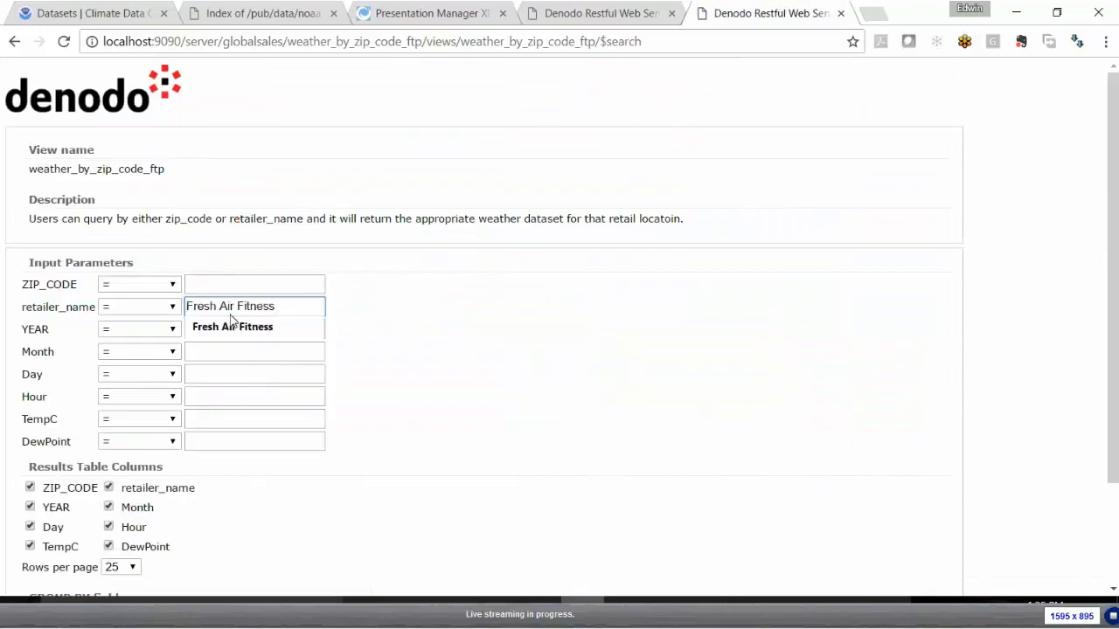
pyautogui.click(271, 495)
pyautogui.scroll(-1, 292, 495)
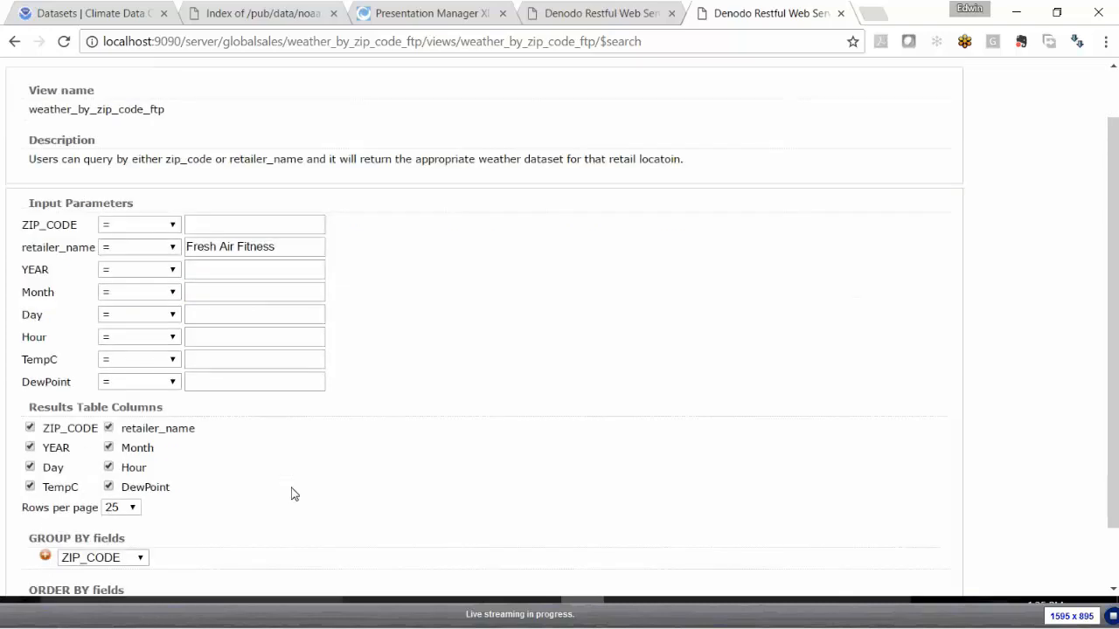
pyautogui.scroll(-1, 293, 495)
pyautogui.click(48, 581)
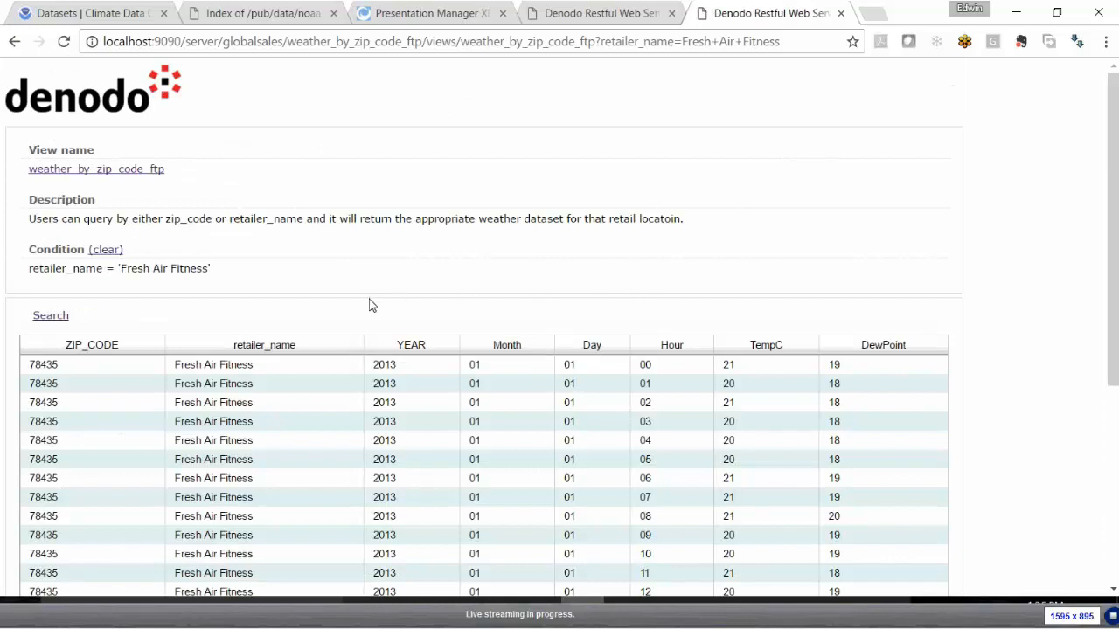
# - Examine the retailer_name condition and the weather rows in the filtered web service results
pyautogui.moveTo(121, 272); pyautogui.dragTo(209, 283)
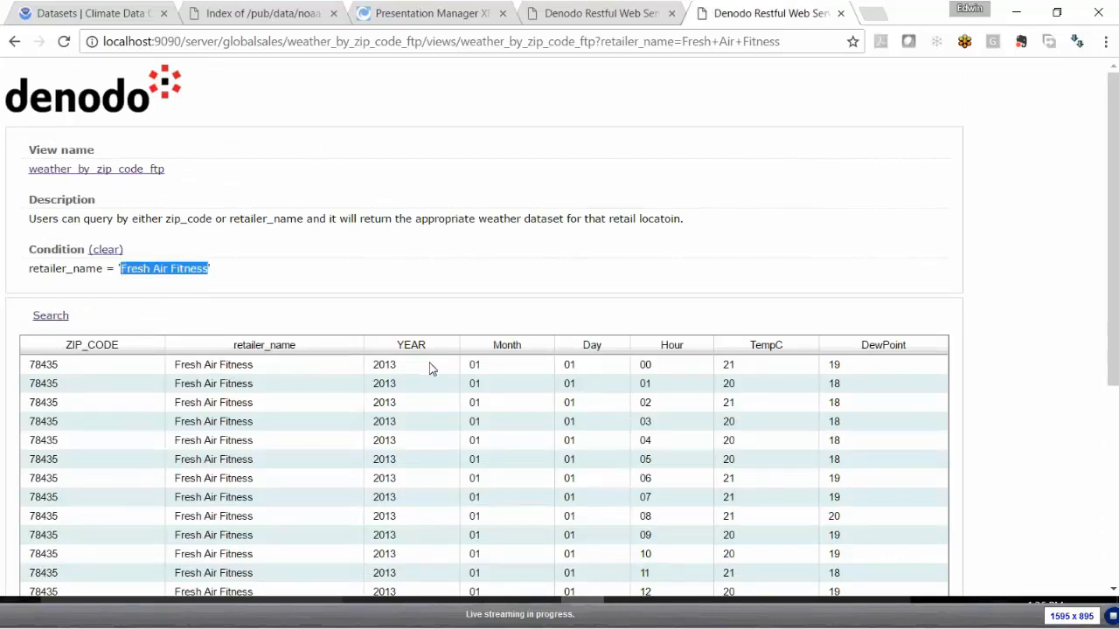
pyautogui.scroll(-1, 597, 402)
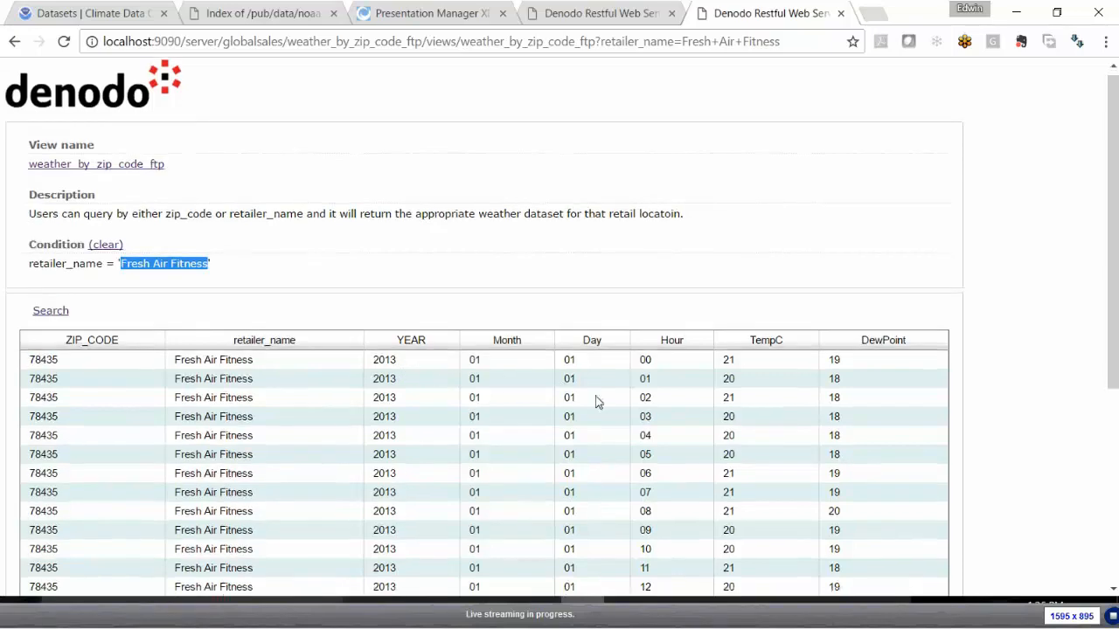
pyautogui.scroll(-4, 612, 411)
pyautogui.scroll(2, 638, 432)
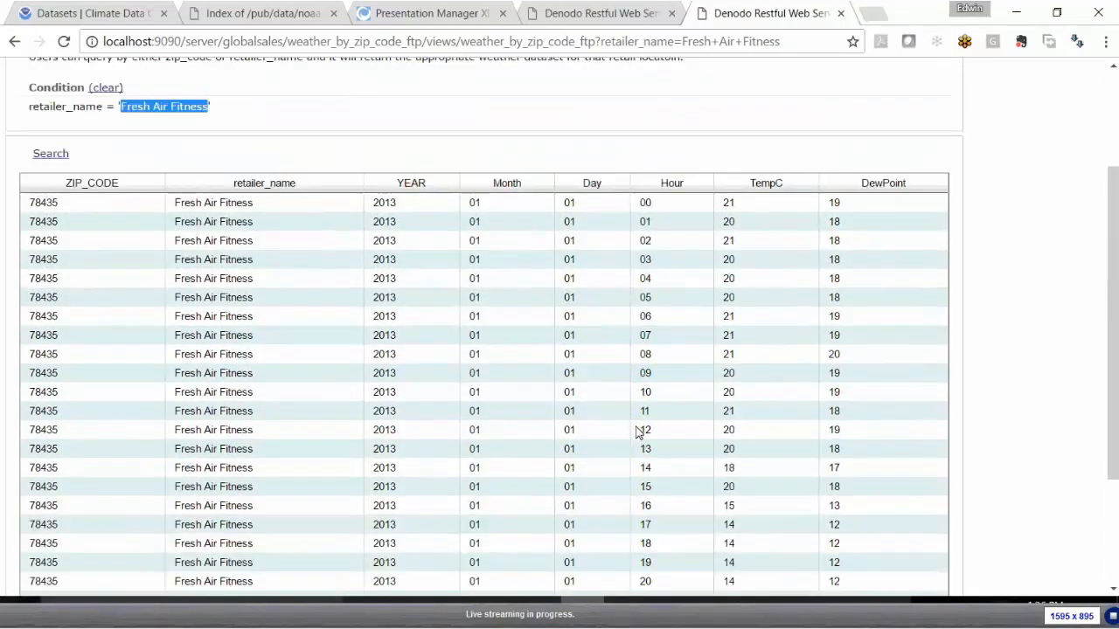
pyautogui.scroll(2, 638, 432)
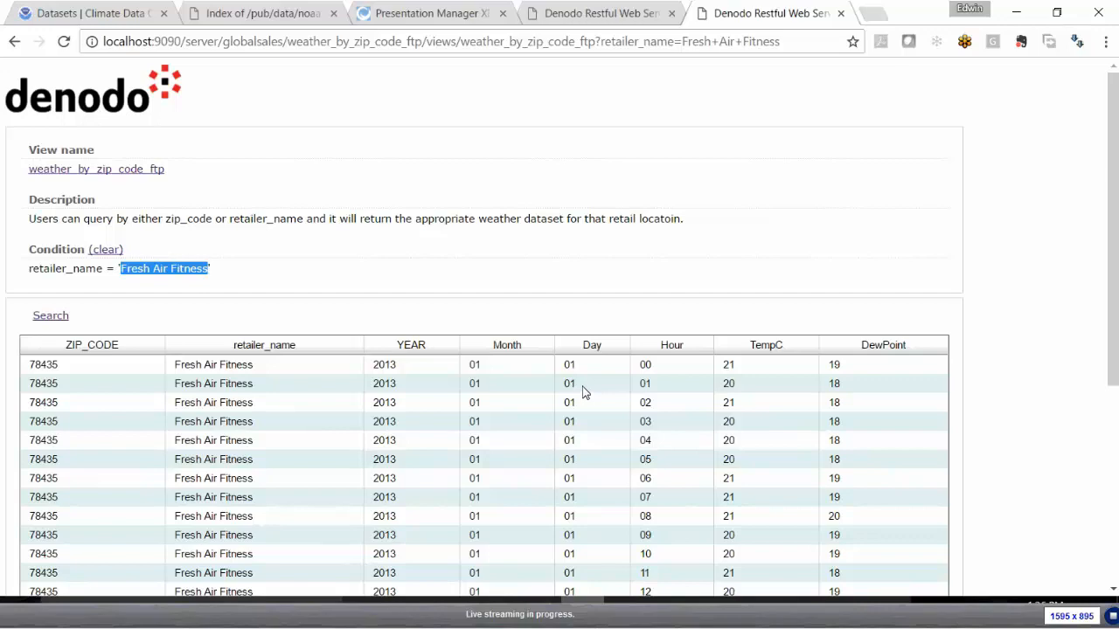
# - Switch back to Denodo, collapse the 01 Accessing External Data folder and open the customer_feedback_by_product view
pyautogui.hotkey('alt', 'Tab')
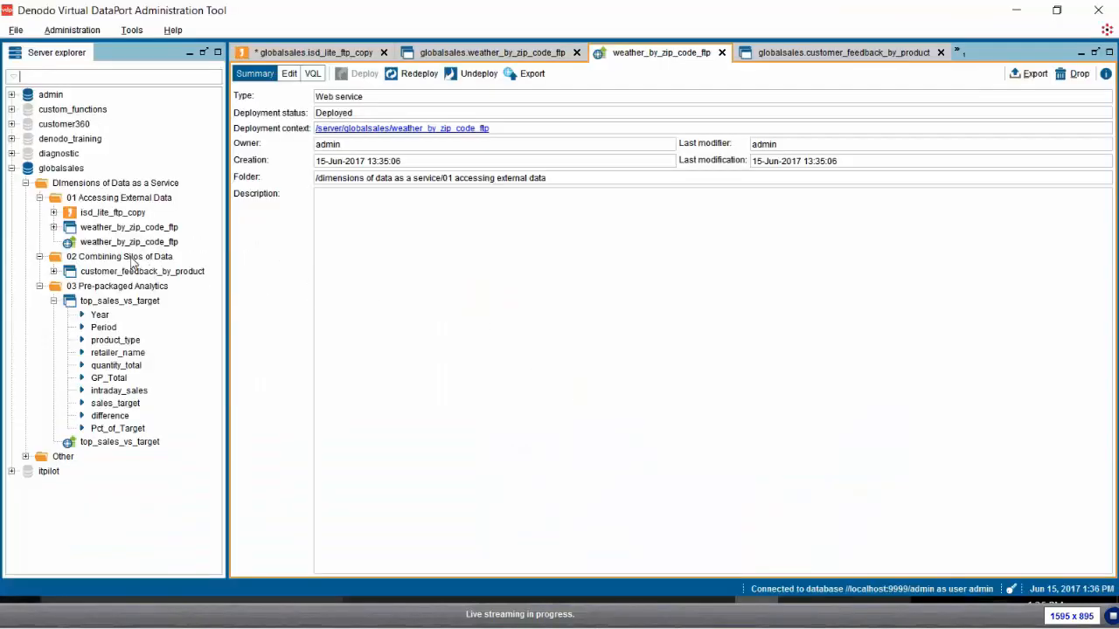
pyautogui.click(45, 202)
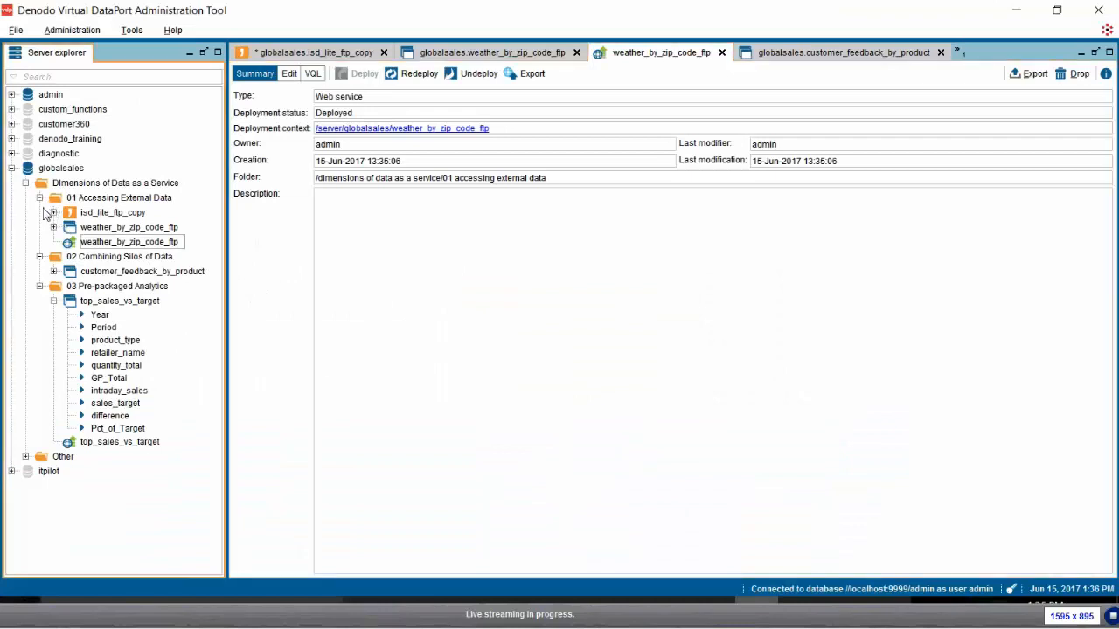
pyautogui.click(40, 199)
pyautogui.doubleClick(70, 229)
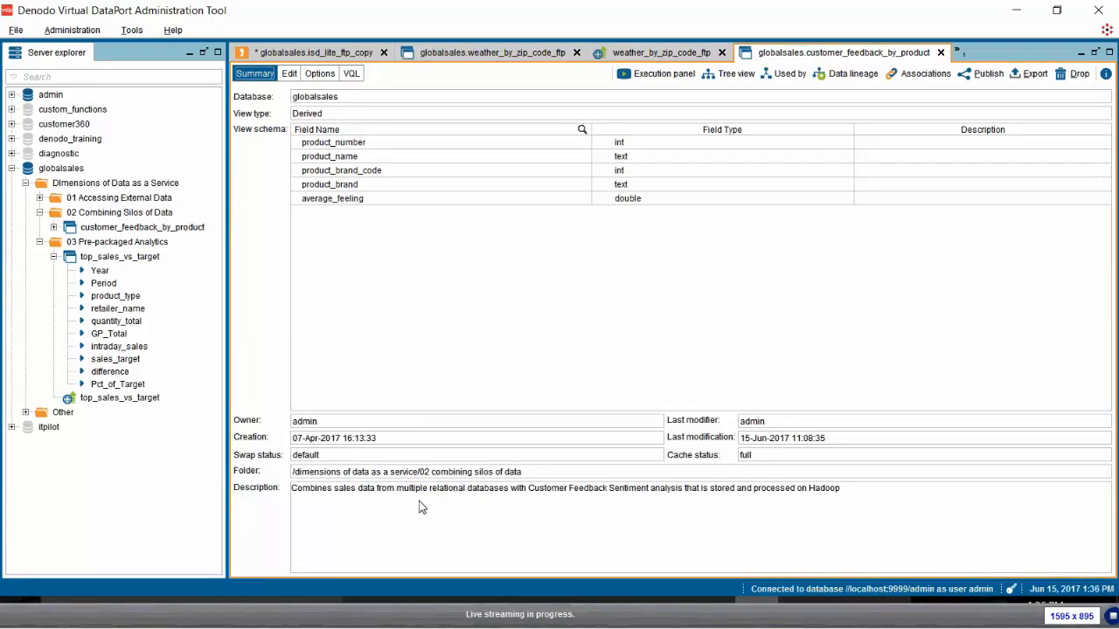
# - Display the tree view of customer_feedback_by_product enlarged enough to read its product and customer feedback branches
pyautogui.click(718, 77)
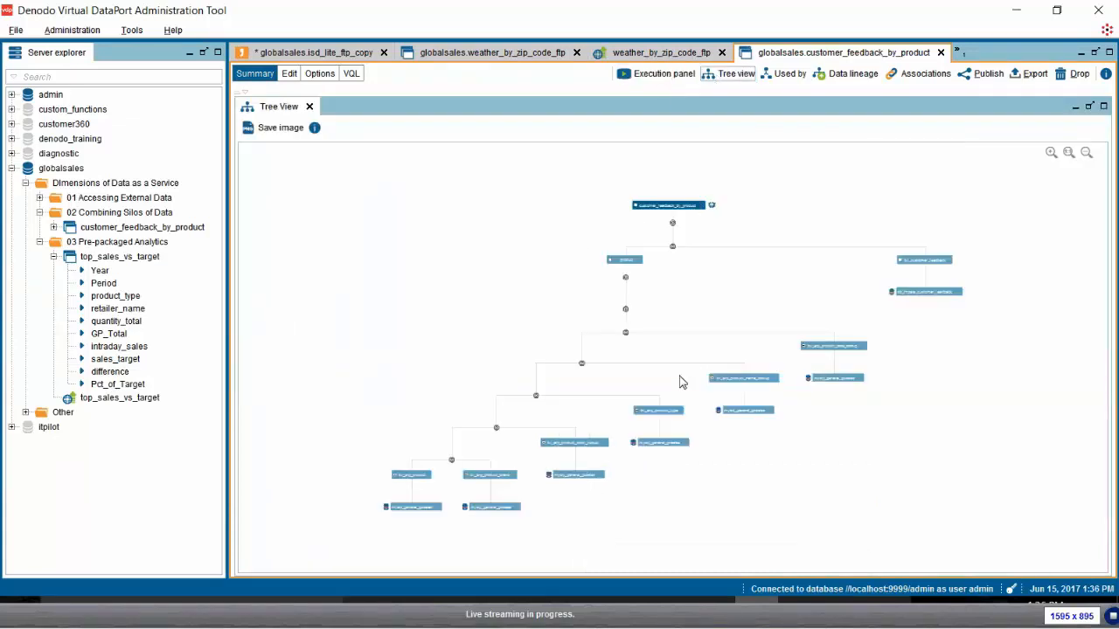
pyautogui.click(1053, 154)
pyautogui.click(1053, 153)
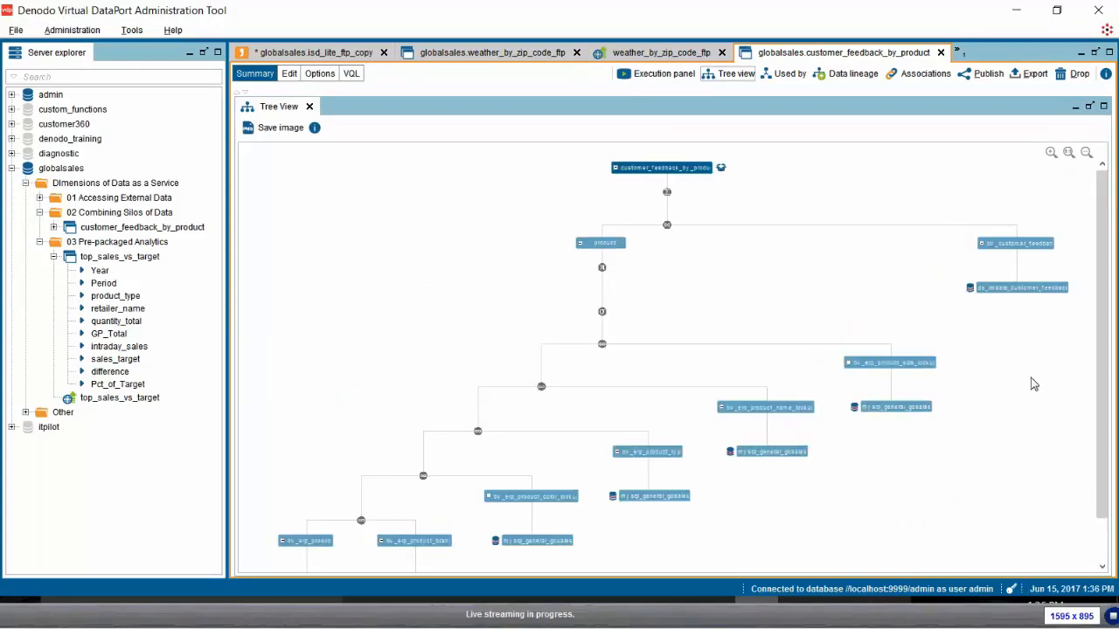
pyautogui.click(1052, 155)
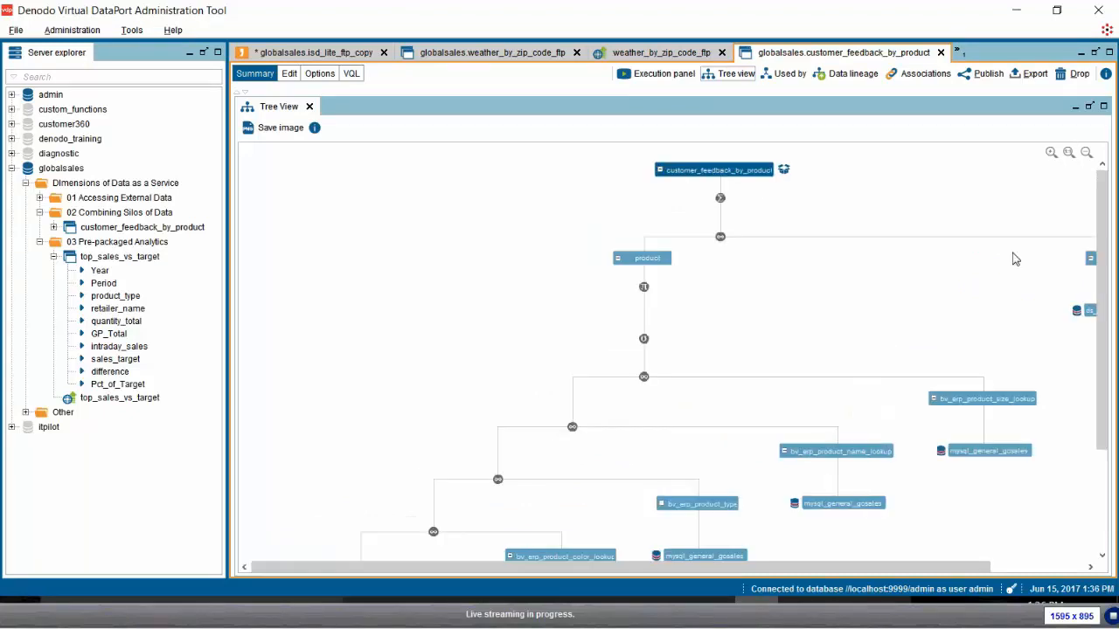
pyautogui.moveTo(892, 567); pyautogui.dragTo(1000, 577)
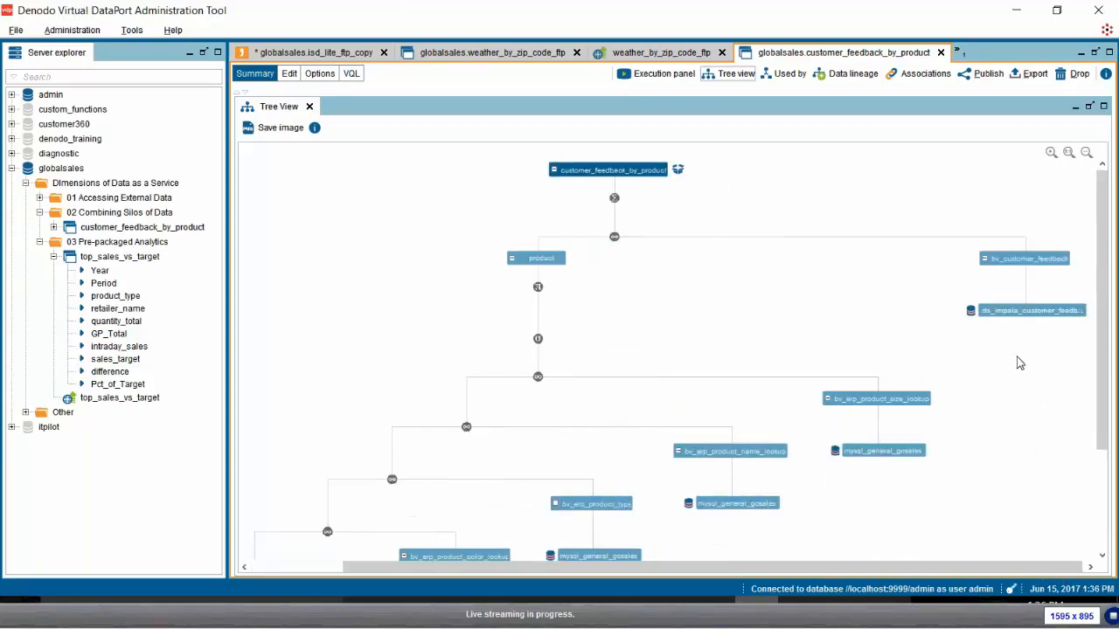
# - Inspect the connection details of the ds_impala_customer_feedback data source in the tree view
pyautogui.moveTo(1017, 321)
pyautogui.scroll(-2, 1001, 371)
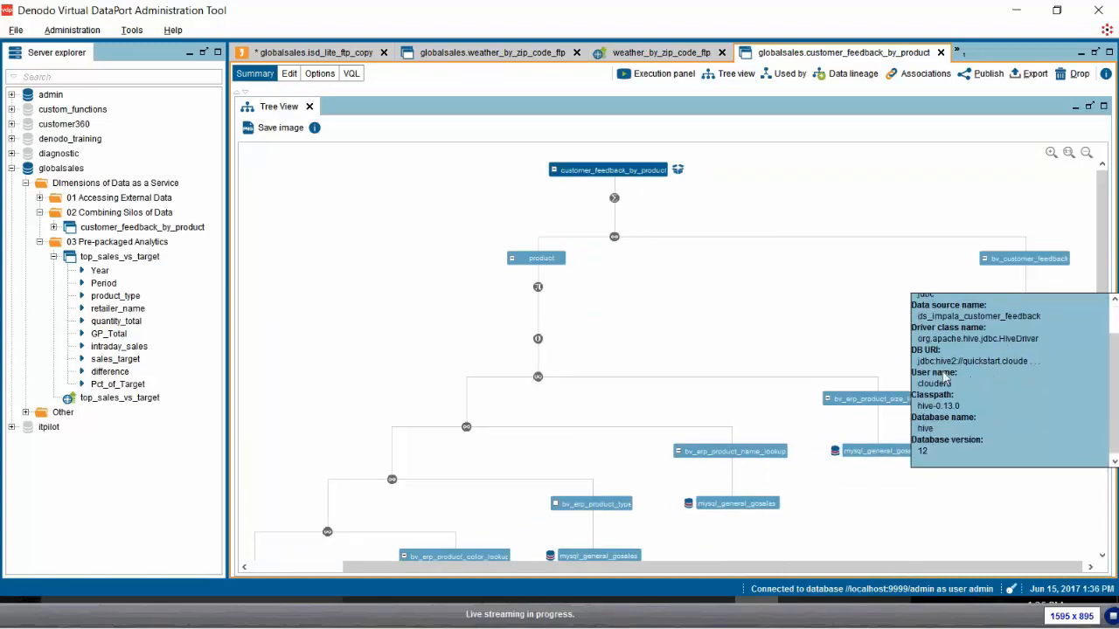
pyautogui.scroll(2, 945, 378)
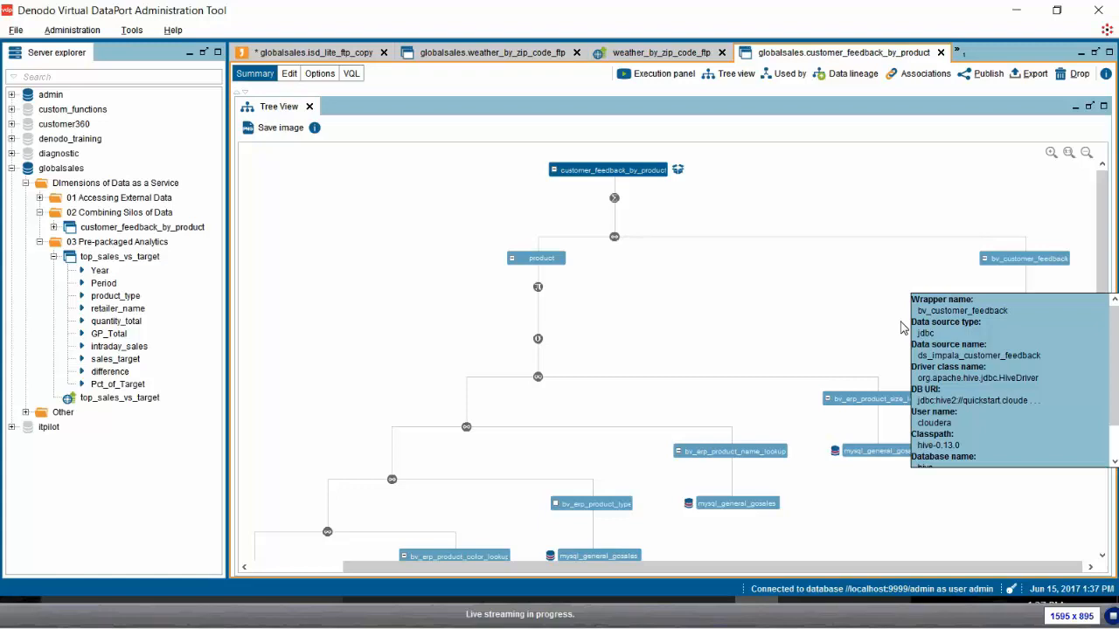
pyautogui.click(912, 224)
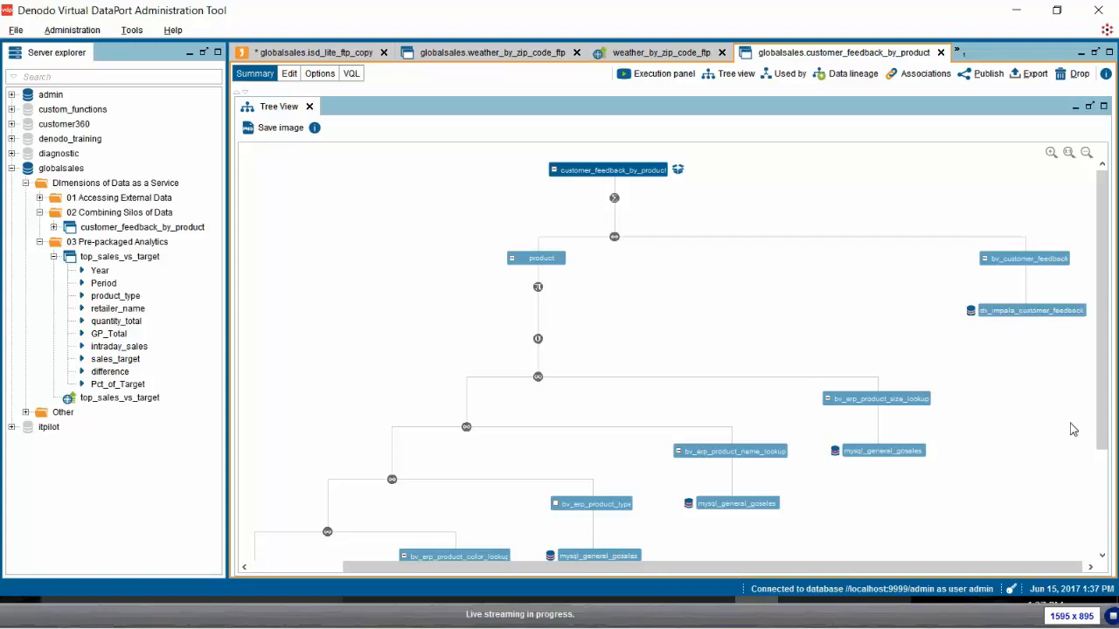
pyautogui.scroll(-1, 1108, 435)
pyautogui.scroll(1, 1109, 435)
# - Open the execution panel for customer_feedback_by_product, and copy the customer_feedback_by_product query from DEMO_QUERIES.txt in Notepad
pyautogui.click(669, 77)
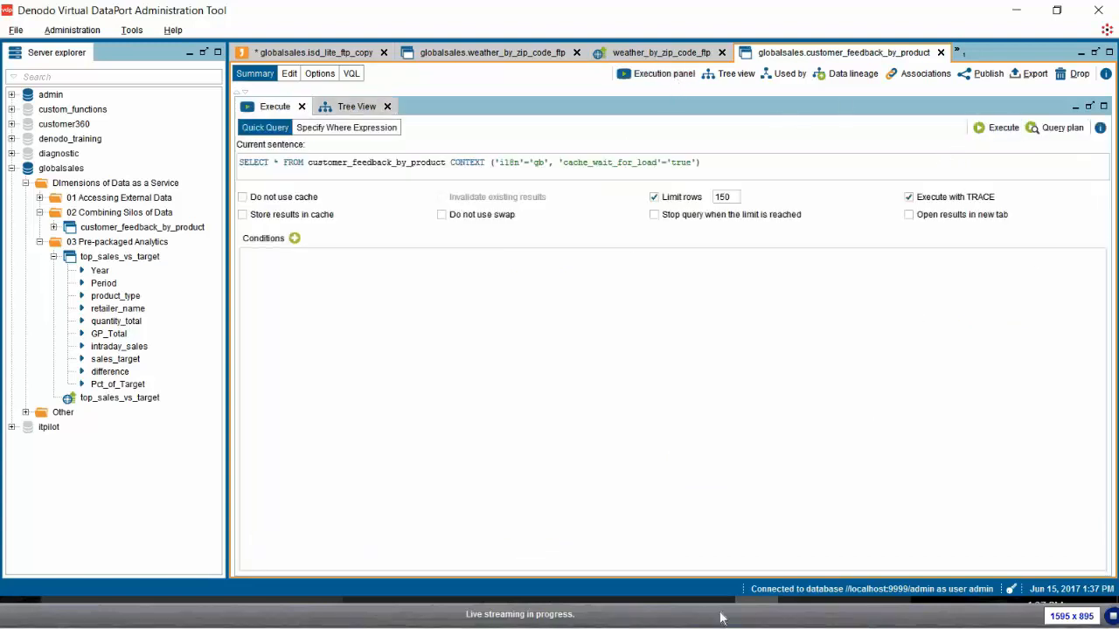
pyautogui.hotkey('alt', 'Tab')
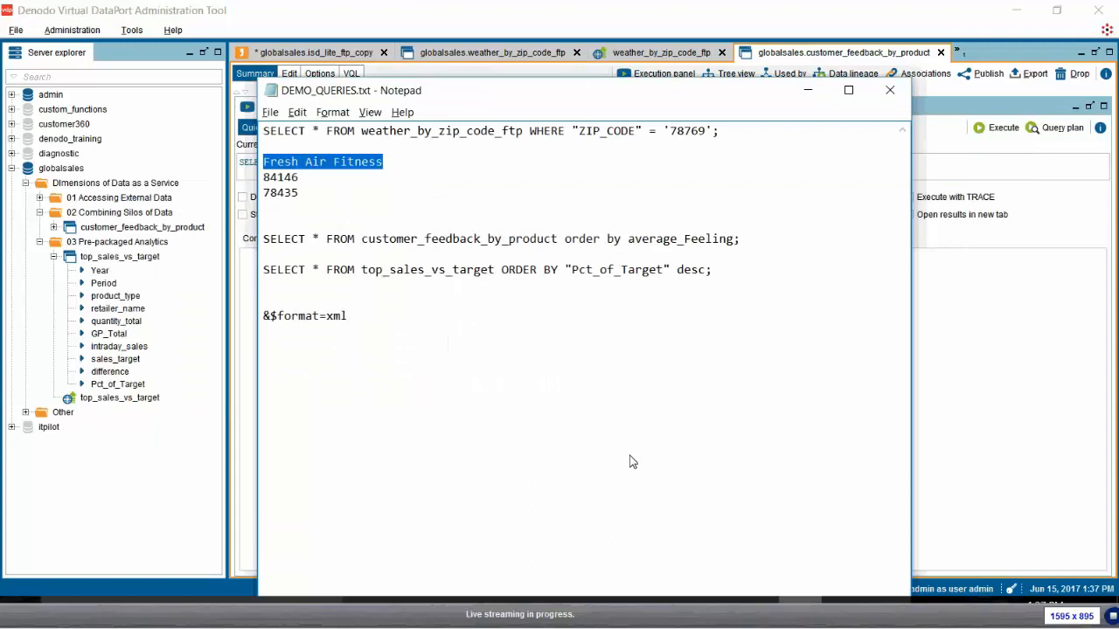
pyautogui.moveTo(265, 241); pyautogui.dragTo(679, 253)
pyautogui.hotkey('ctrl', 'c')
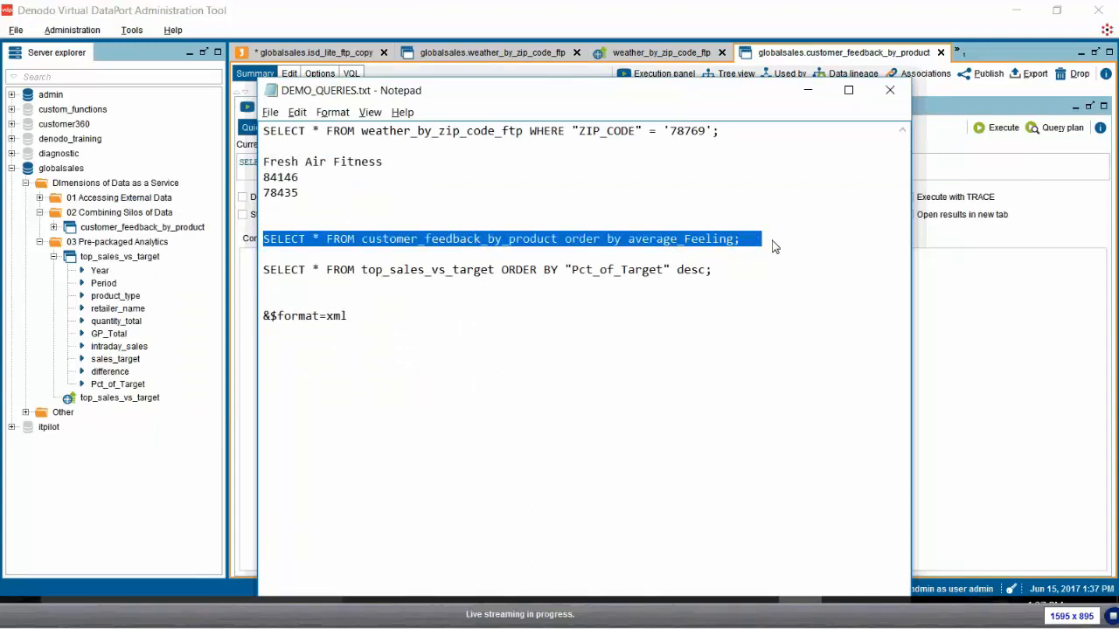
# - Switch to MicroStrategy Desktop, replace the import SQL with SELECT * FROM customer_feedback_by_product order by average_Feeling; and execute it
pyautogui.hotkey('alt', 'Tab')
pyautogui.hotkey('alt', 'Tab')
pyautogui.hotkey('alt', 'Tab')
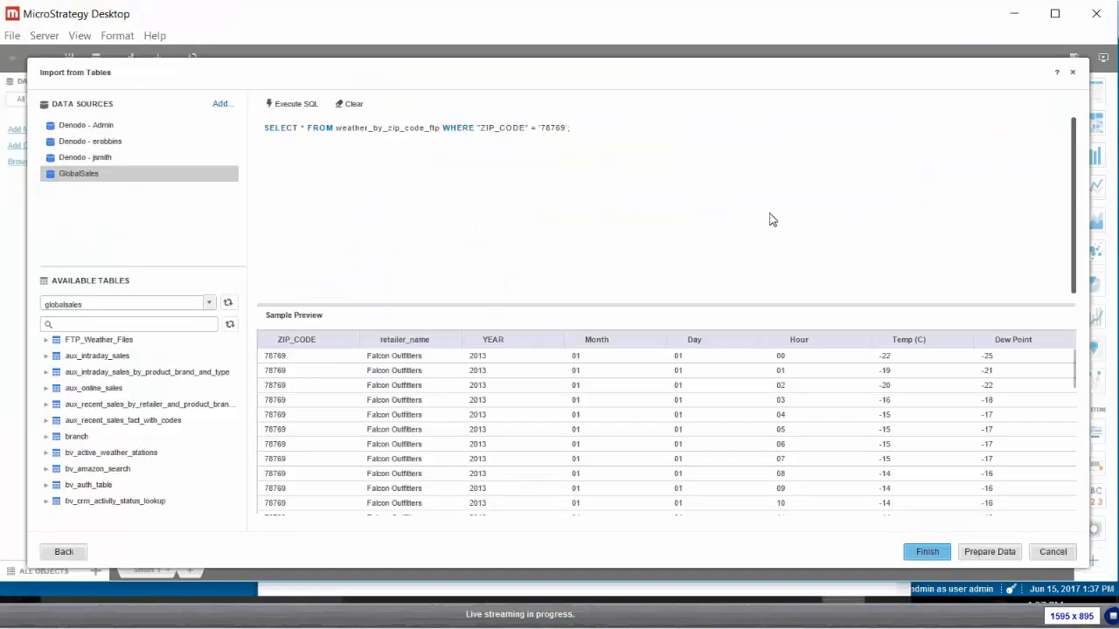
pyautogui.hotkey('ctrl', 'a')
pyautogui.hotkey('ctrl', 'v')
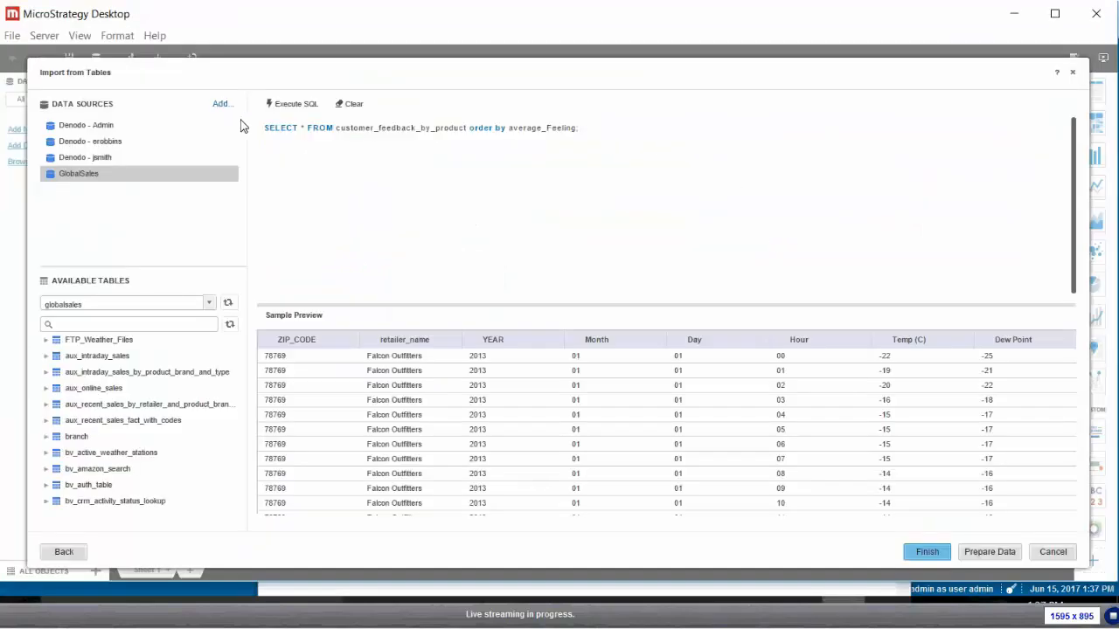
pyautogui.click(296, 104)
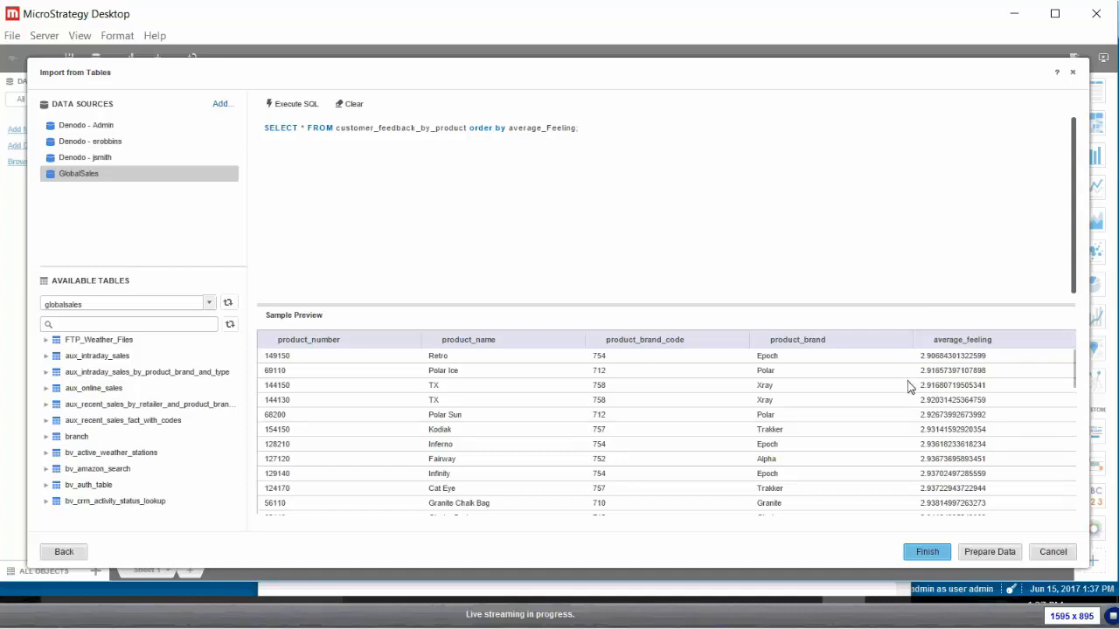
# - Switch to the Denodo Virtual DataPort Administration Tool and open the top_sales_vs_target view under 03 Pre-packaged Analytics
pyautogui.hotkey('alt', 'Tab')
pyautogui.hotkey('alt', 'Tab')
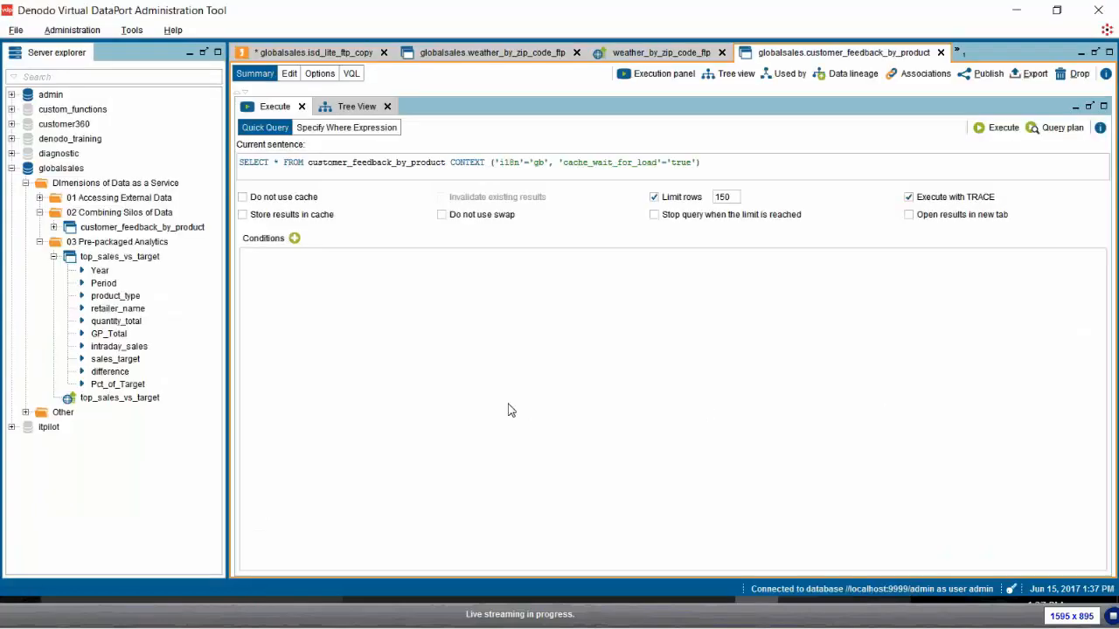
pyautogui.click(54, 256)
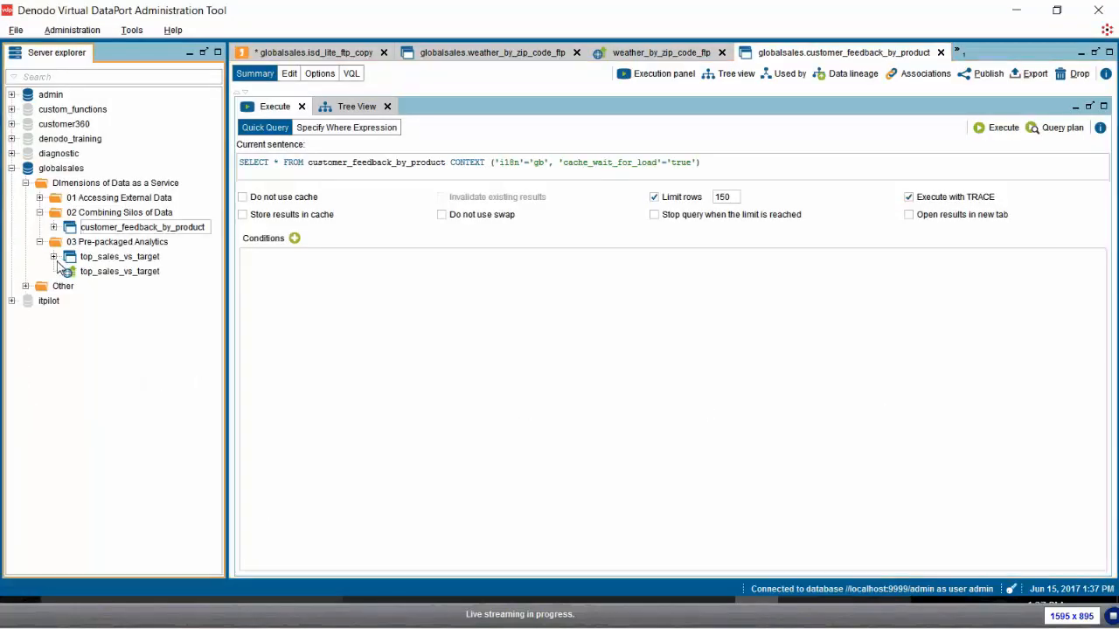
pyautogui.doubleClick(72, 259)
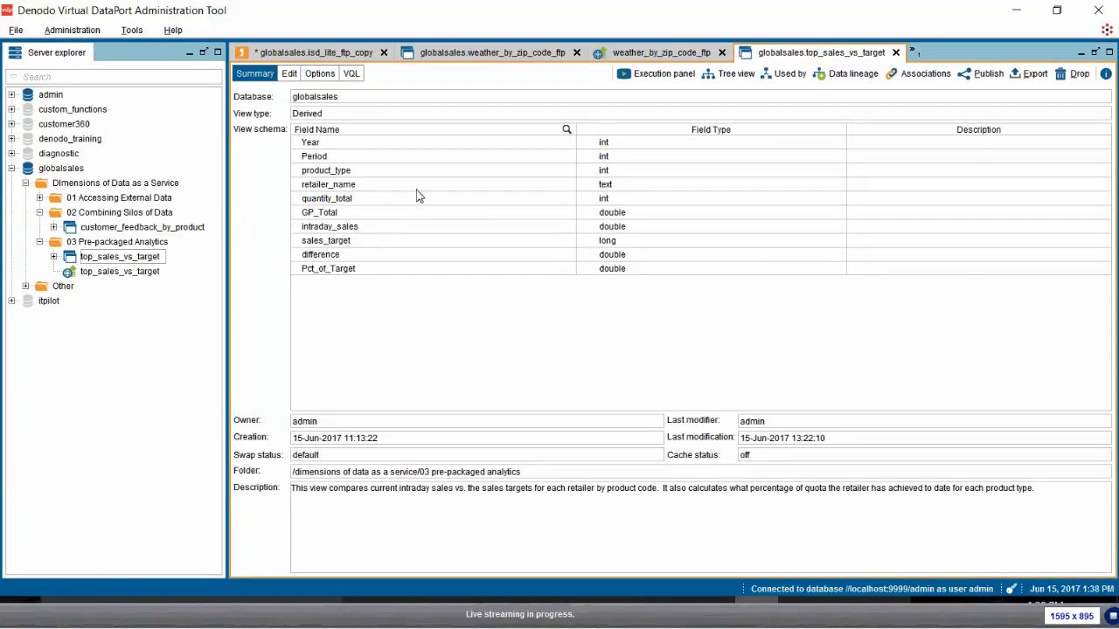
# - Display the tree view of top_sales_vs_target in an enlarged pane, with its upper sales and target views readable
pyautogui.click(731, 74)
pyautogui.moveTo(574, 347); pyautogui.dragTo(589, 141)
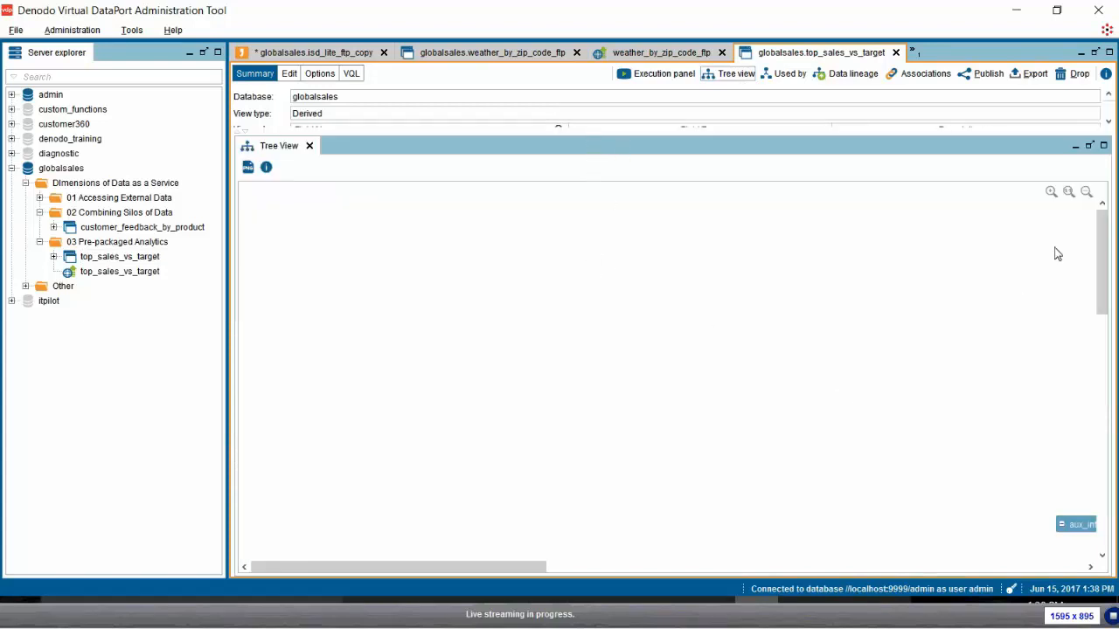
pyautogui.click(1087, 192)
pyautogui.click(1086, 192)
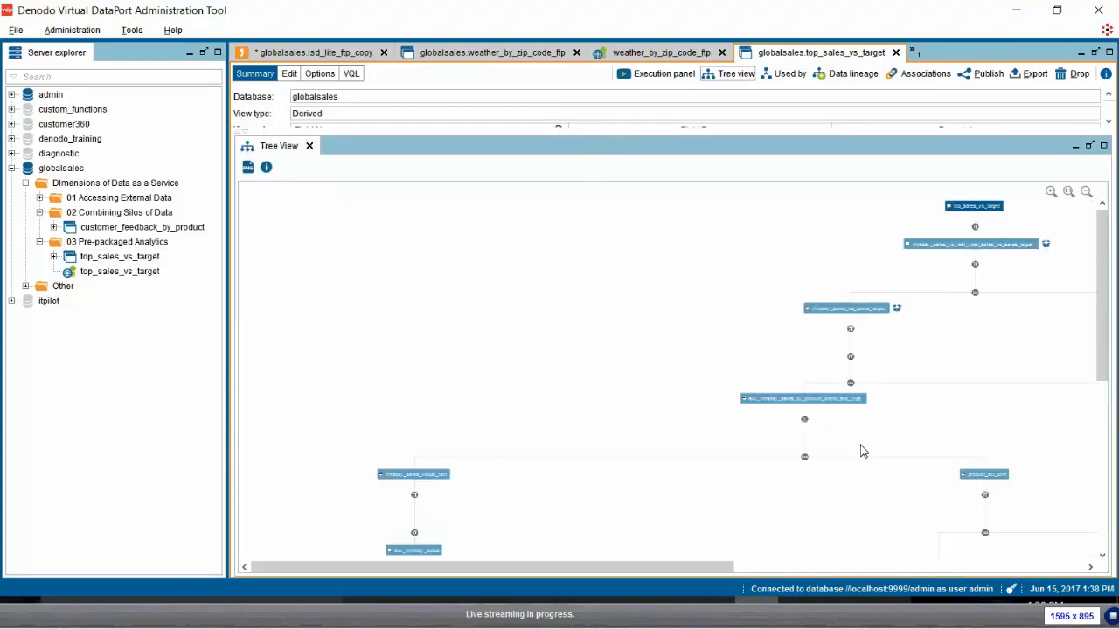
pyautogui.moveTo(694, 568); pyautogui.dragTo(841, 570)
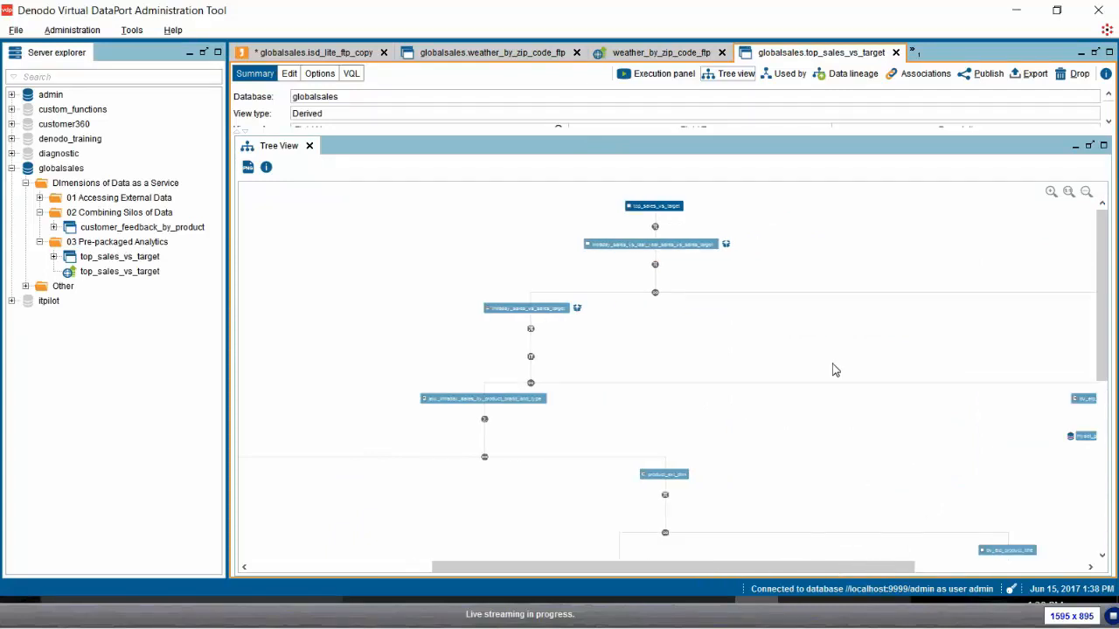
pyautogui.click(1053, 195)
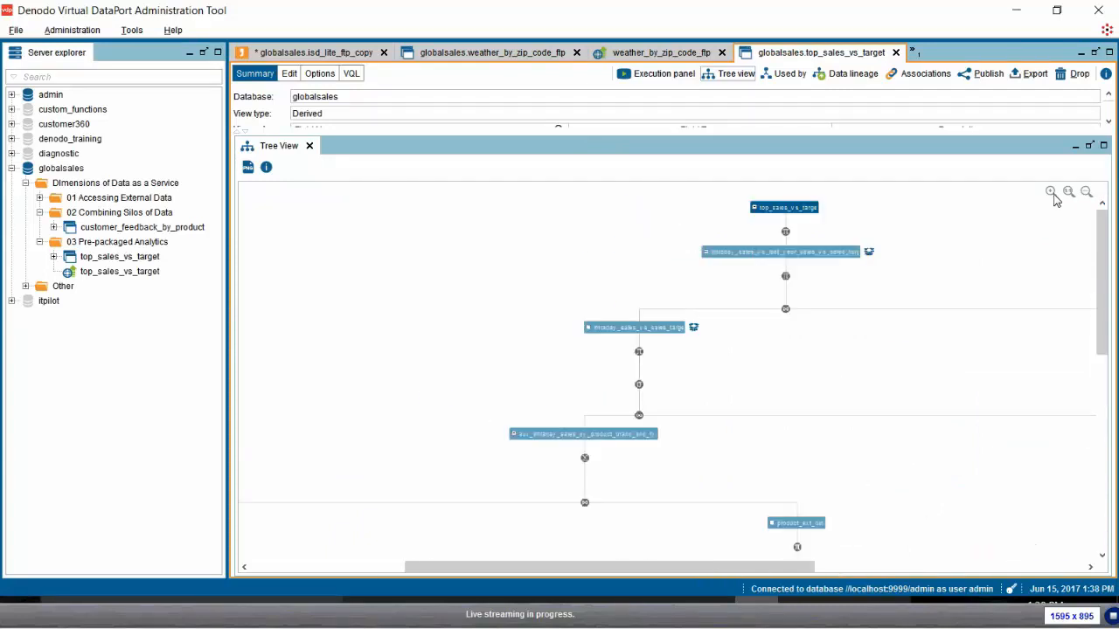
pyautogui.click(1054, 196)
pyautogui.moveTo(622, 570); pyautogui.dragTo(711, 578)
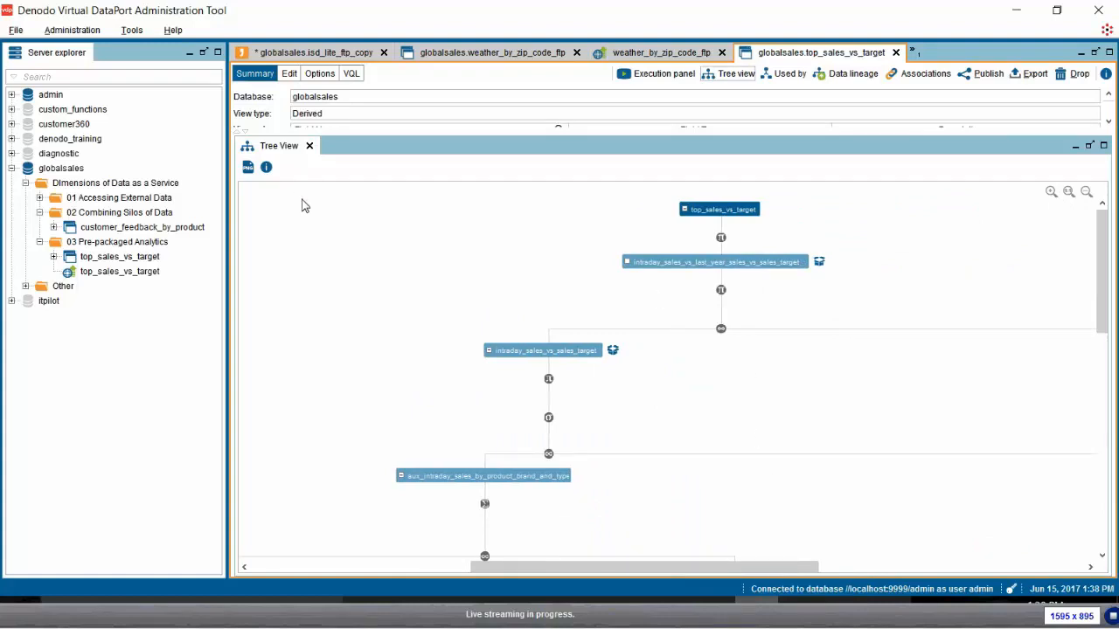
# - Switch to DEMO_QUERIES.txt in Notepad and copy the top_sales_vs_target query ordered by "Pct_of_Target" desc
pyautogui.hotkey('alt', 'Tab')
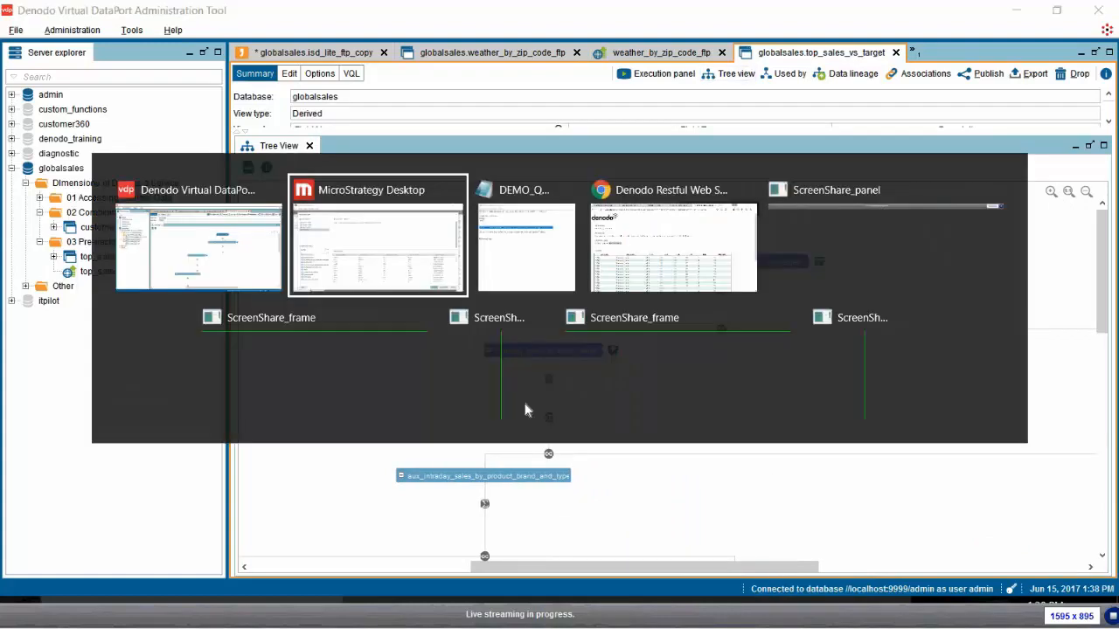
pyautogui.hotkey('alt', 'Tab')
pyautogui.click(264, 271)
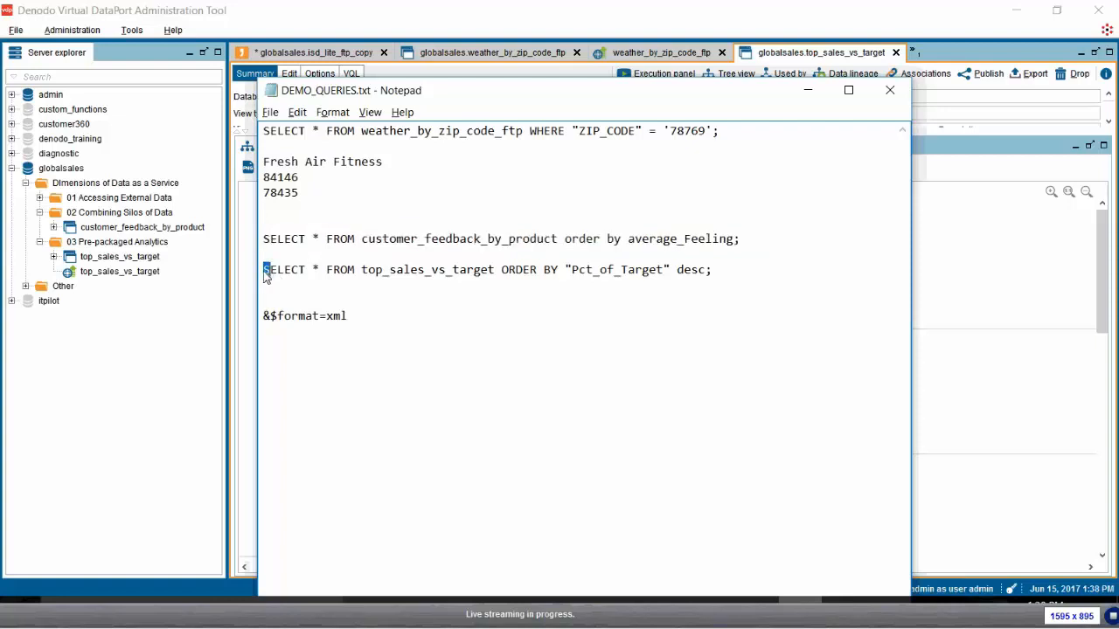
pyautogui.hotkey('shift', 'End')
pyautogui.hotkey('ctrl', 'c')
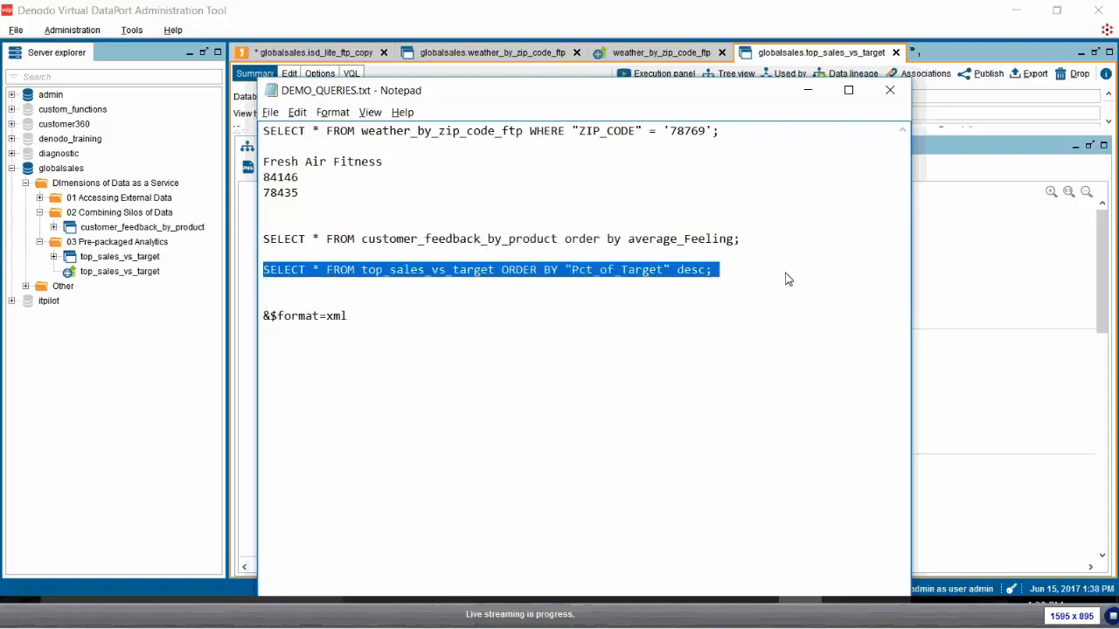
# - Switch to MicroStrategy Desktop, replace the import SQL with SELECT * FROM top_sales_vs_target ORDER BY "Pct_of_Target" desc; and execute it
pyautogui.hotkey('alt', 'Tab')
pyautogui.hotkey('alt', 'Tab')
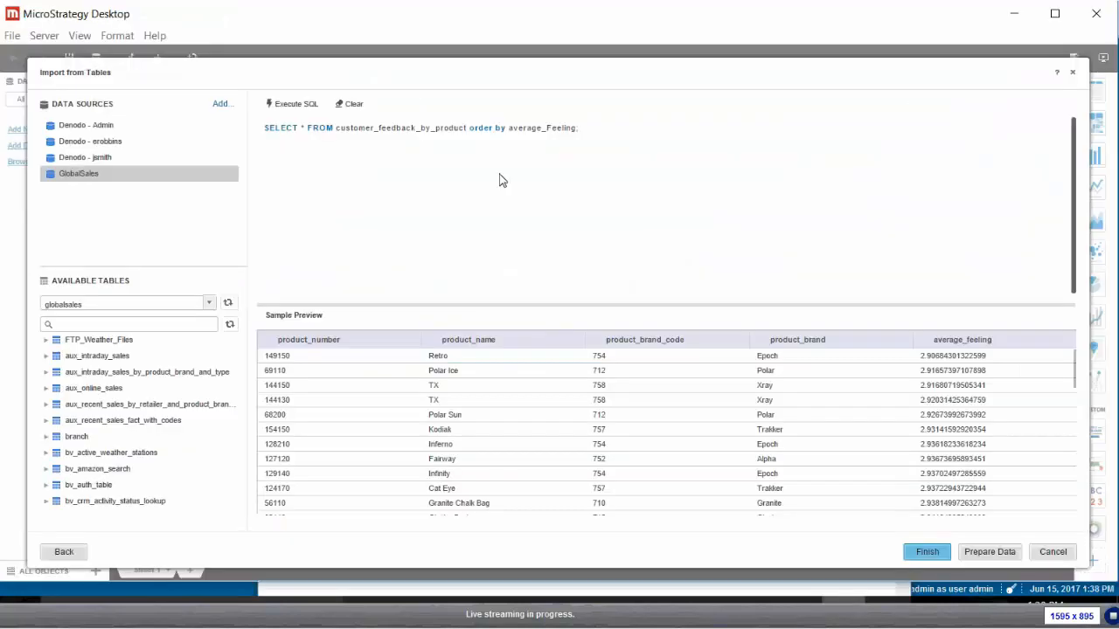
pyautogui.moveTo(632, 150); pyautogui.dragTo(263, 130)
pyautogui.hotkey('ctrl', 'v')
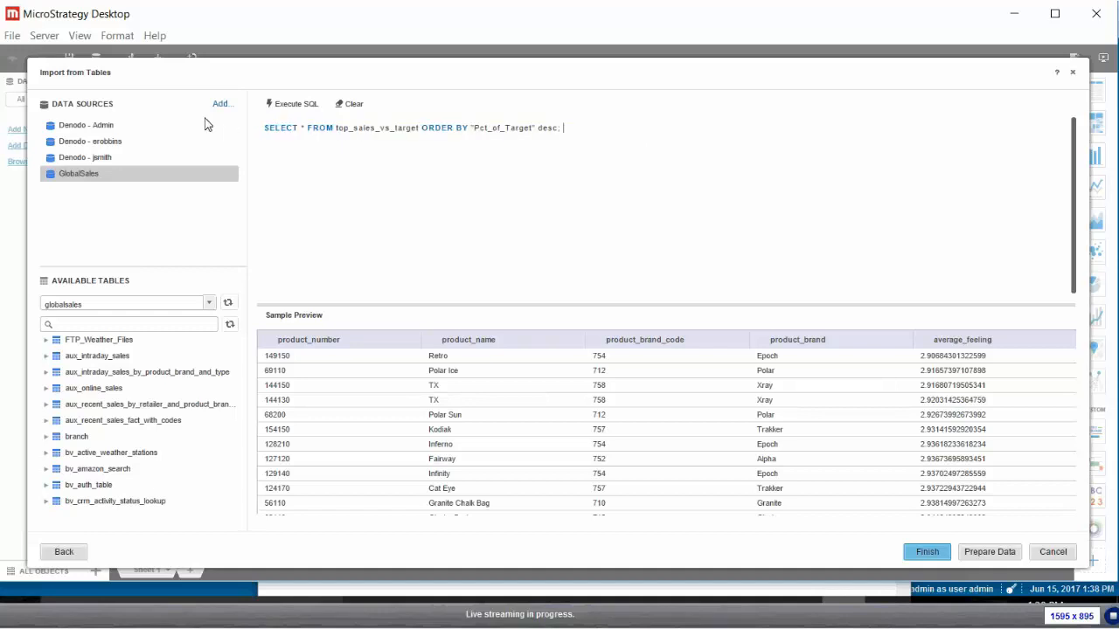
pyautogui.doubleClick(264, 129)
pyautogui.click(280, 106)
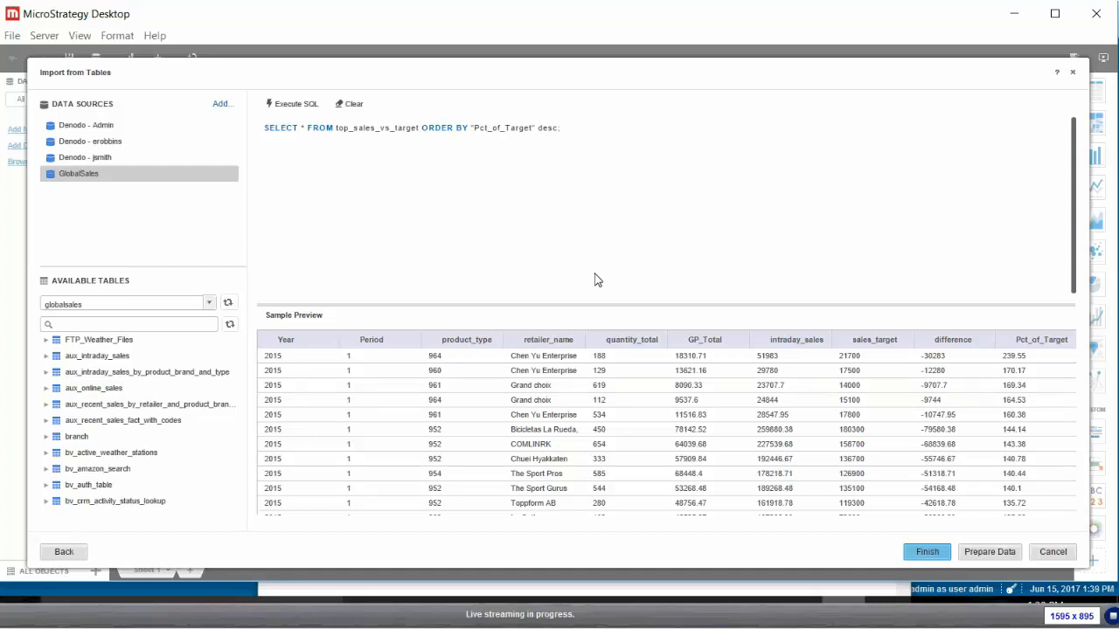
# - Switch back to the Denodo Virtual DataPort Administration Tool and open the summary of the top_sales_vs_target web service
pyautogui.hotkey('alt', 'Tab')
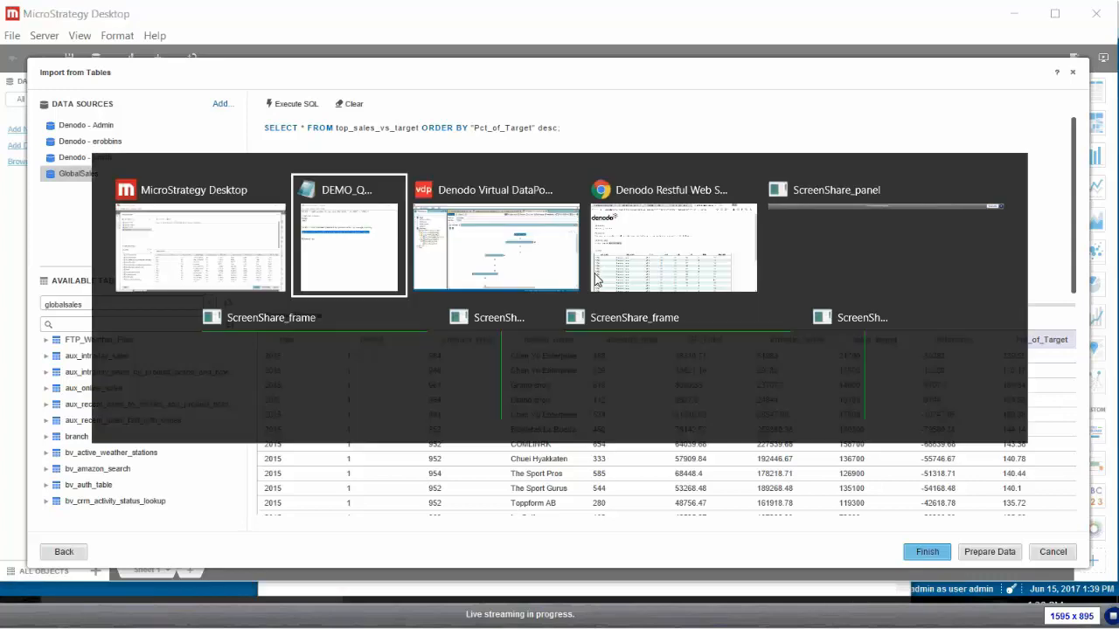
pyautogui.hotkey('alt', 'Tab')
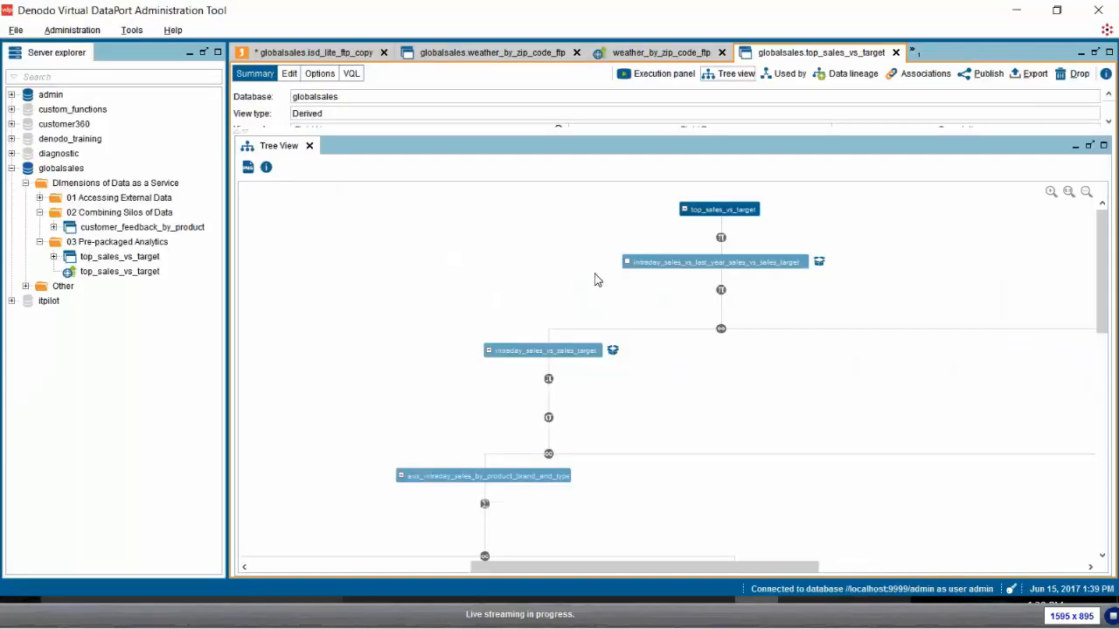
pyautogui.doubleClick(147, 276)
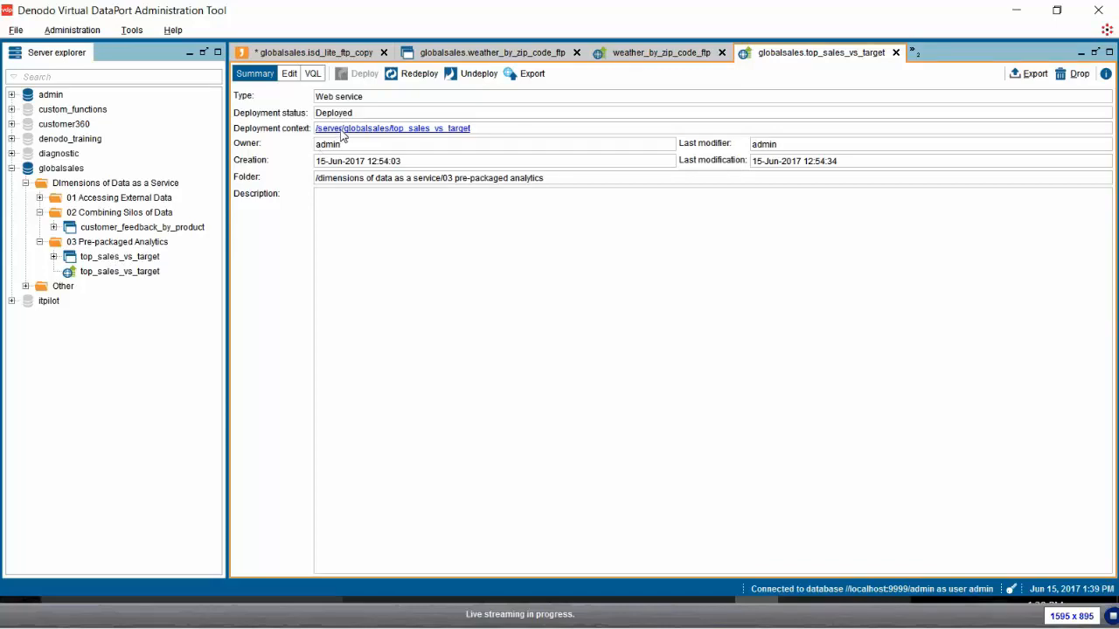
# - Switch to Chrome and show the top_sales_vs_target RESTful web service results ordered by Pct_of_Target descending
pyautogui.hotkey('alt', 'Tab')
pyautogui.hotkey('alt', 'Tab')
pyautogui.hotkey('alt', 'Tab')
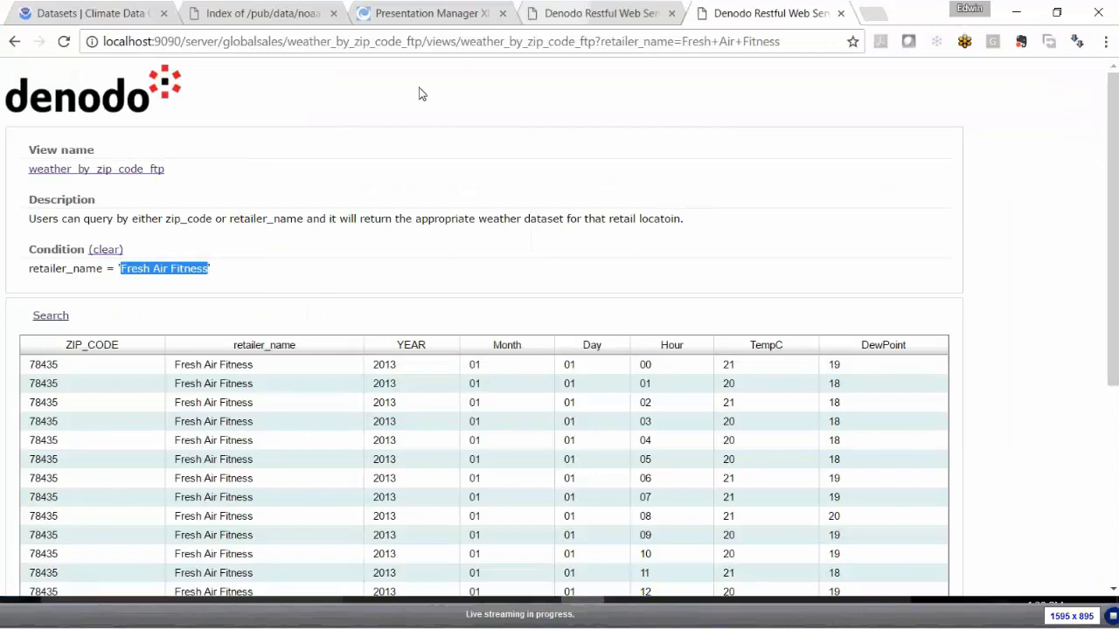
pyautogui.click(601, 14)
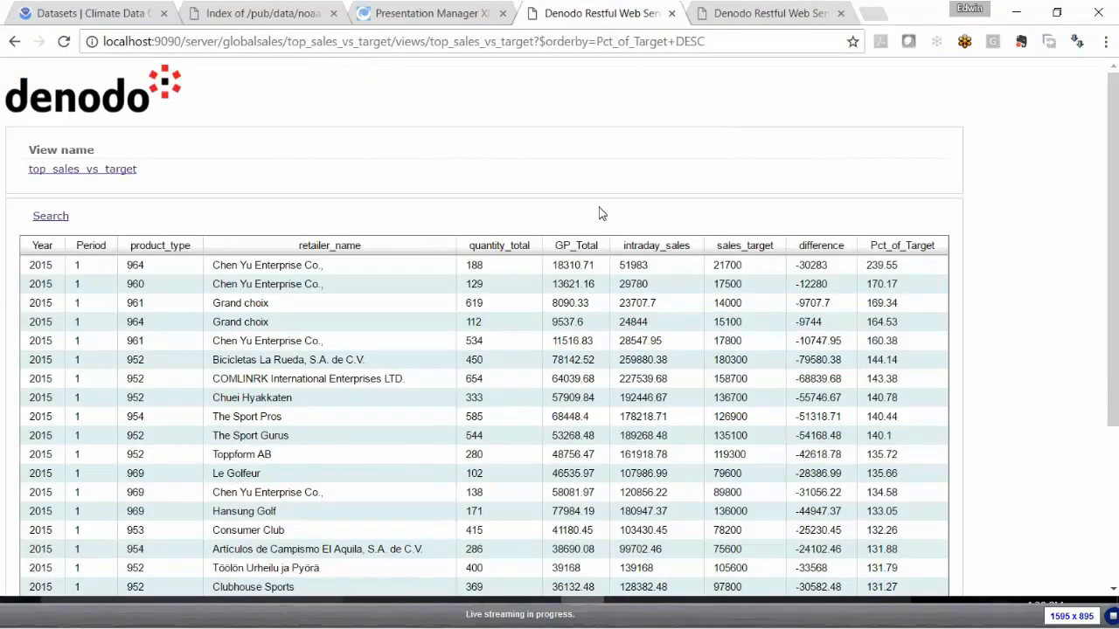
# - Append &$format=xml to the top_sales_vs_target service URL, load the XML output, and highlight the format parameter
pyautogui.click(749, 44)
pyautogui.doubleClick(749, 44)
pyautogui.click(749, 43)
pyautogui.write('&')
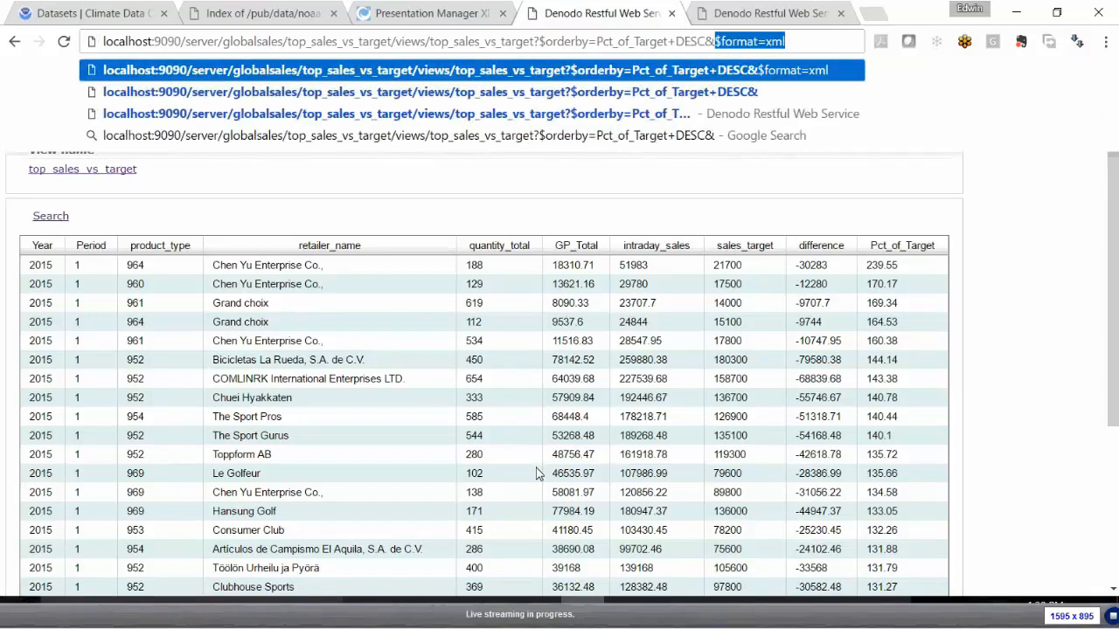
pyautogui.press('Return')
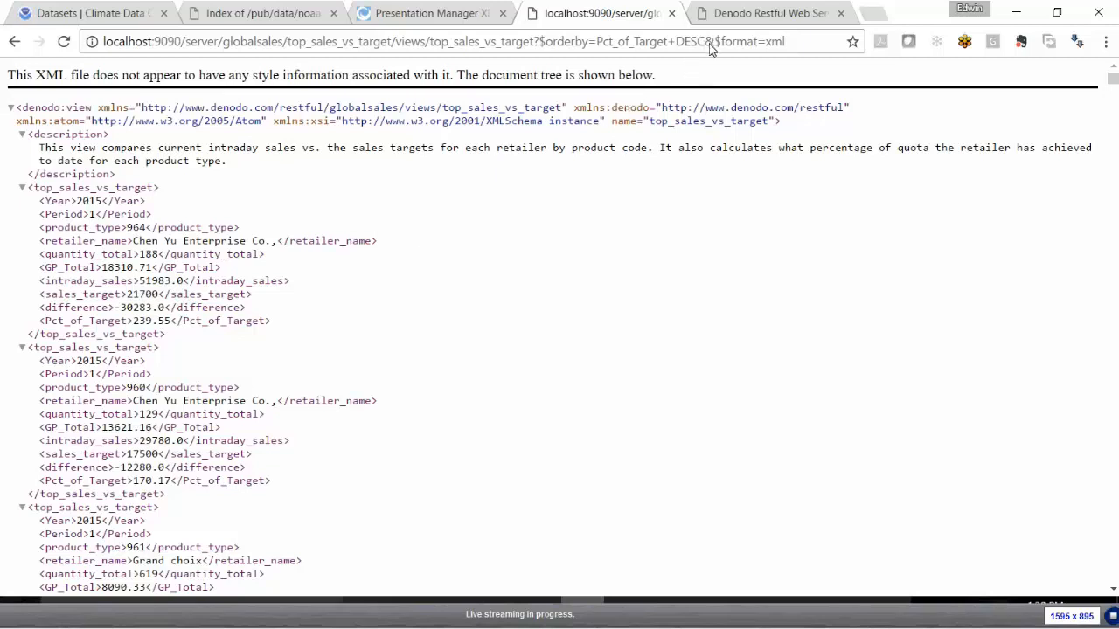
pyautogui.moveTo(705, 44); pyautogui.dragTo(786, 48)
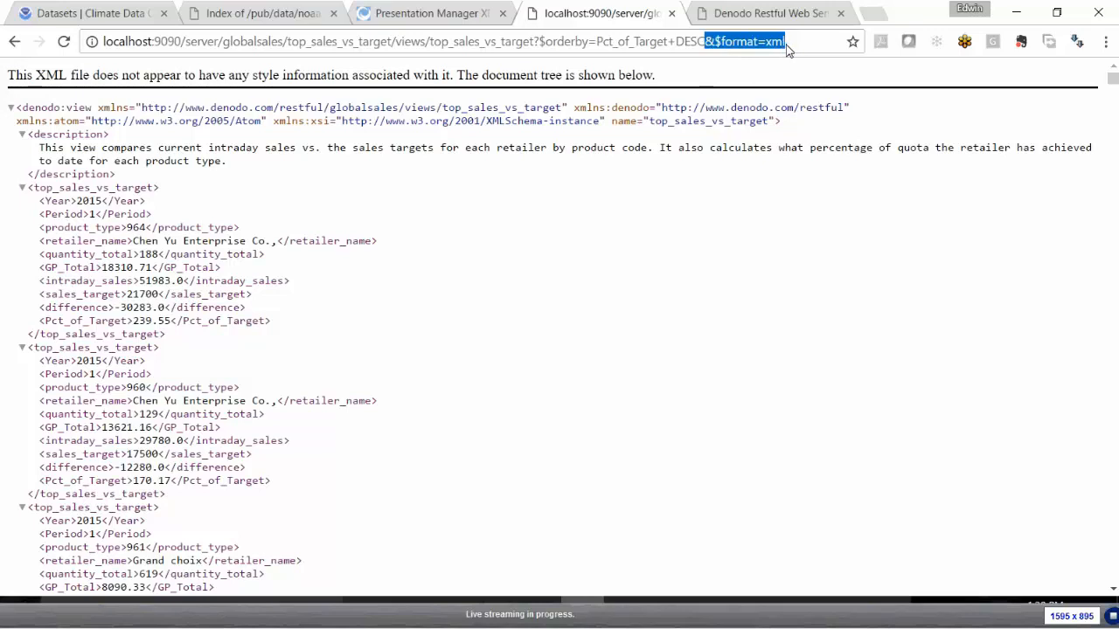